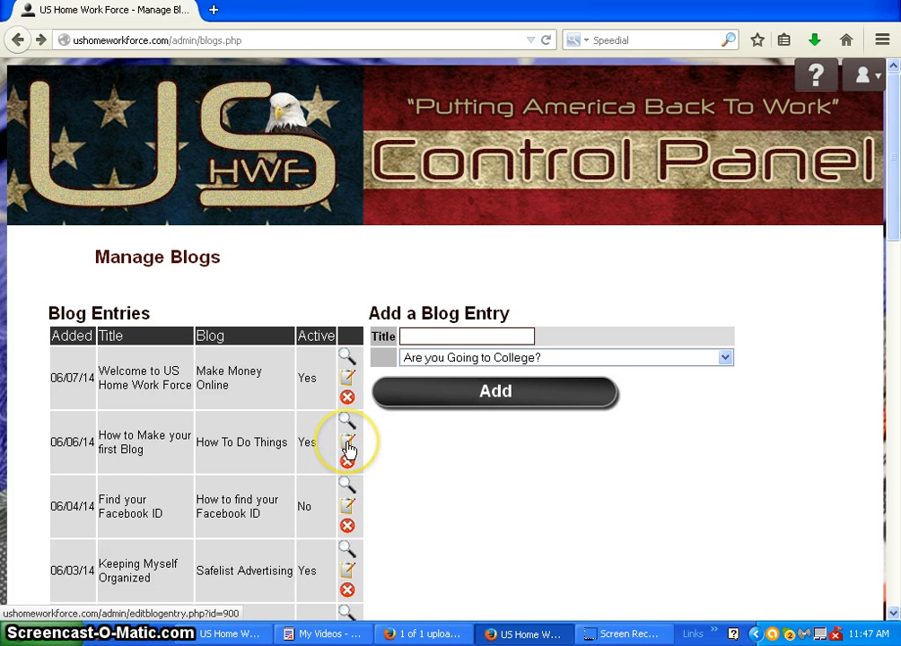
Open the "How to Make your first Blog" entry for editing, review its content and save the entry
click(348, 442)
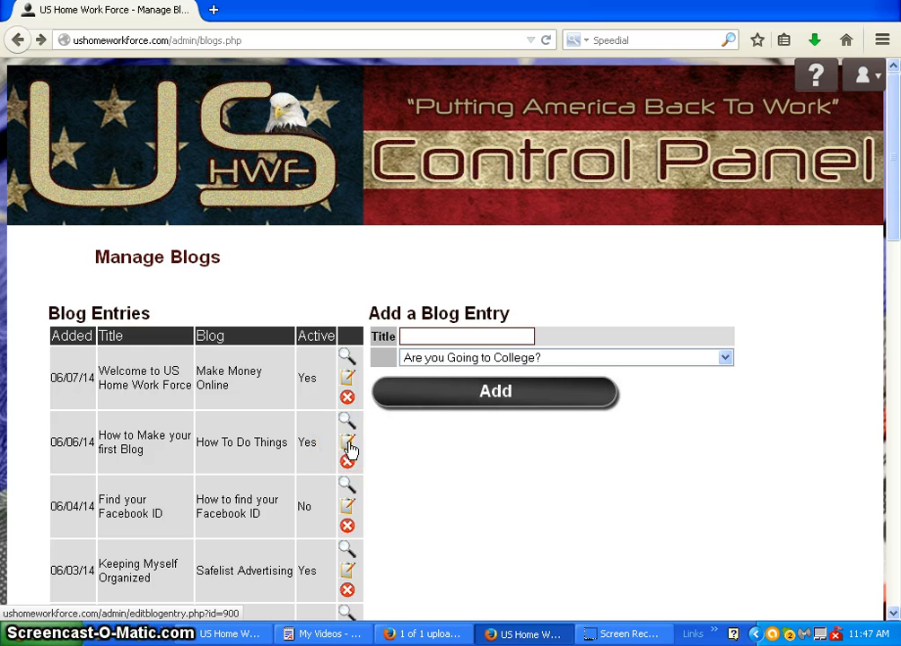
click(348, 444)
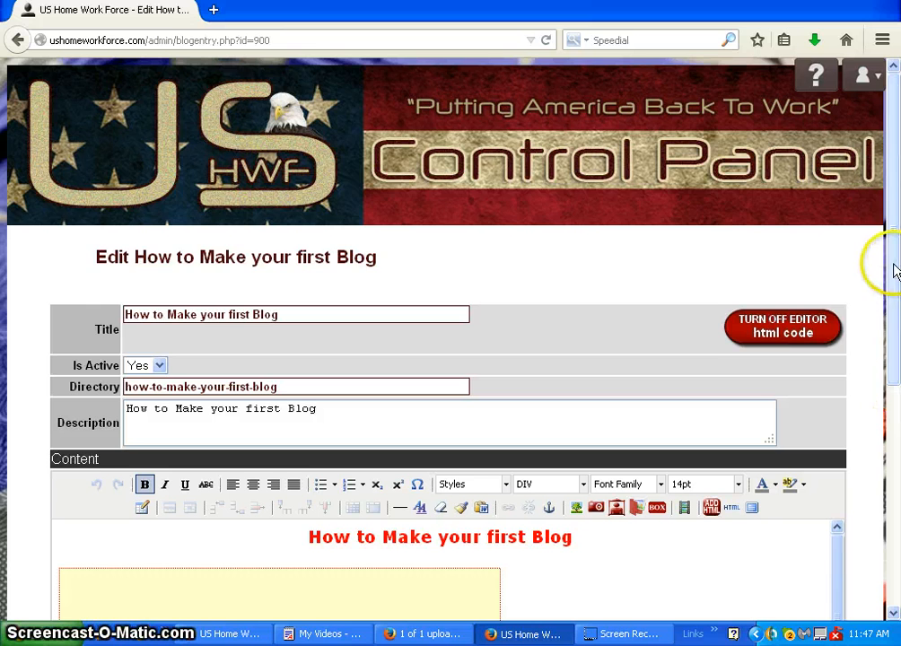
drag(894, 261, 895, 398)
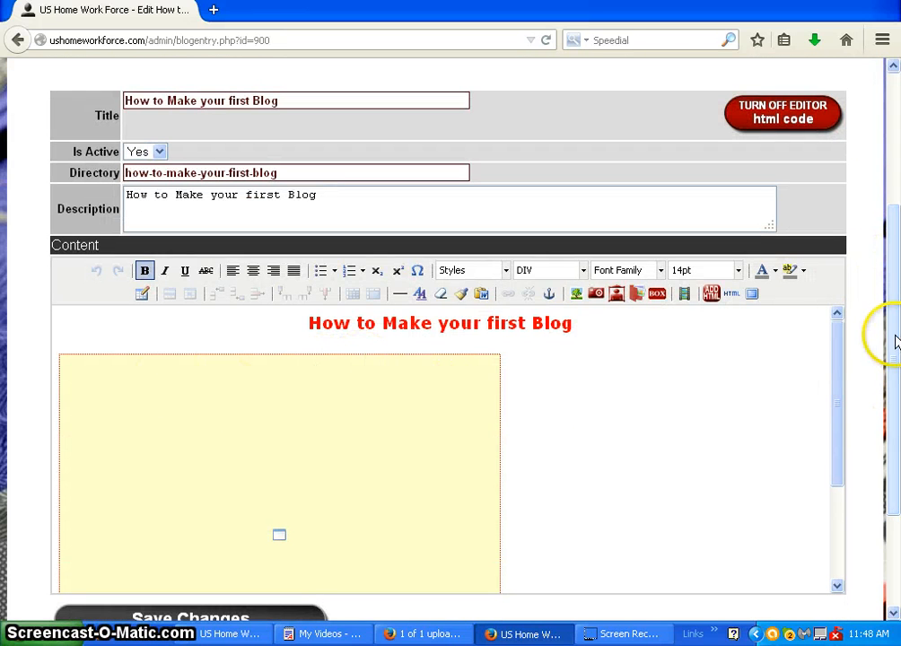
scroll(894, 334, down, 3)
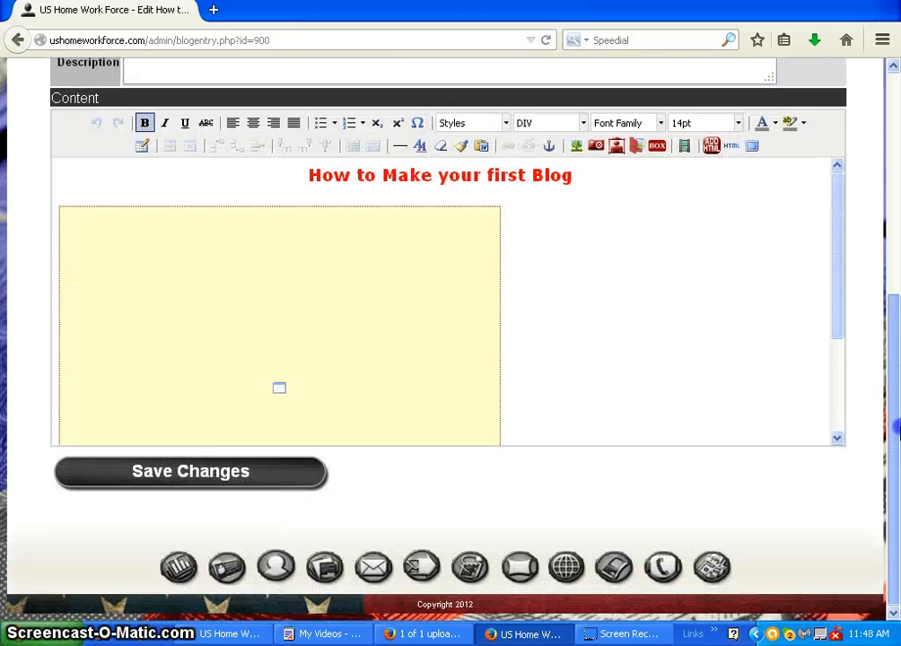
click(208, 485)
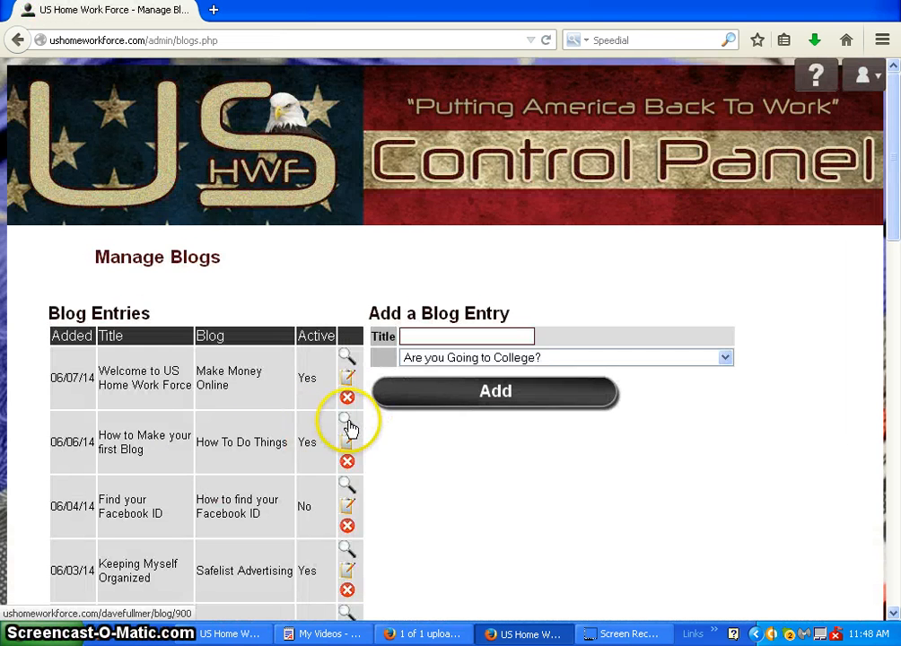
Preview the published "How to Make your first Blog" page with its embedded video, and close the preview
click(348, 419)
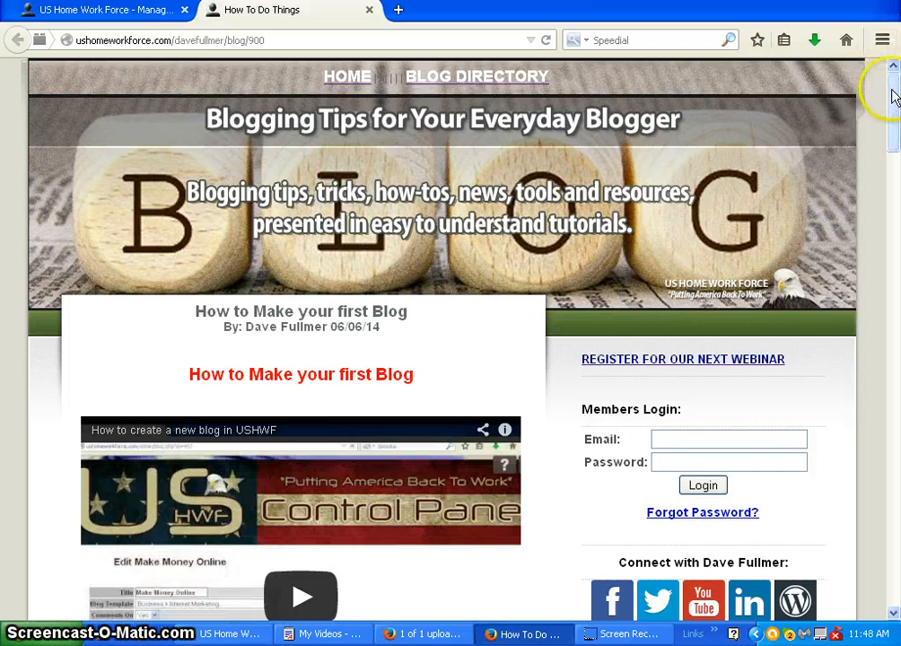
drag(895, 91, 893, 140)
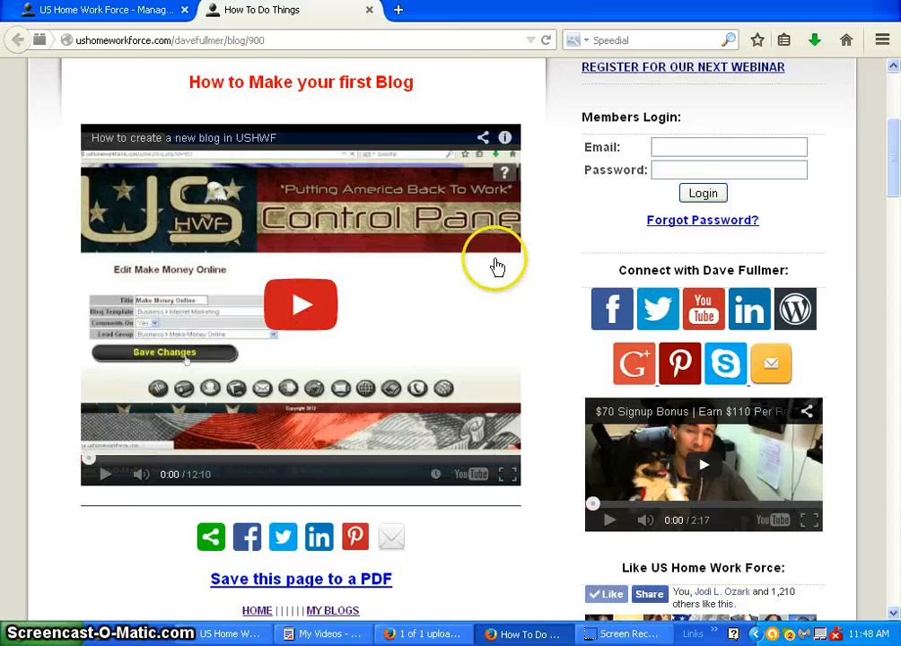
click(369, 10)
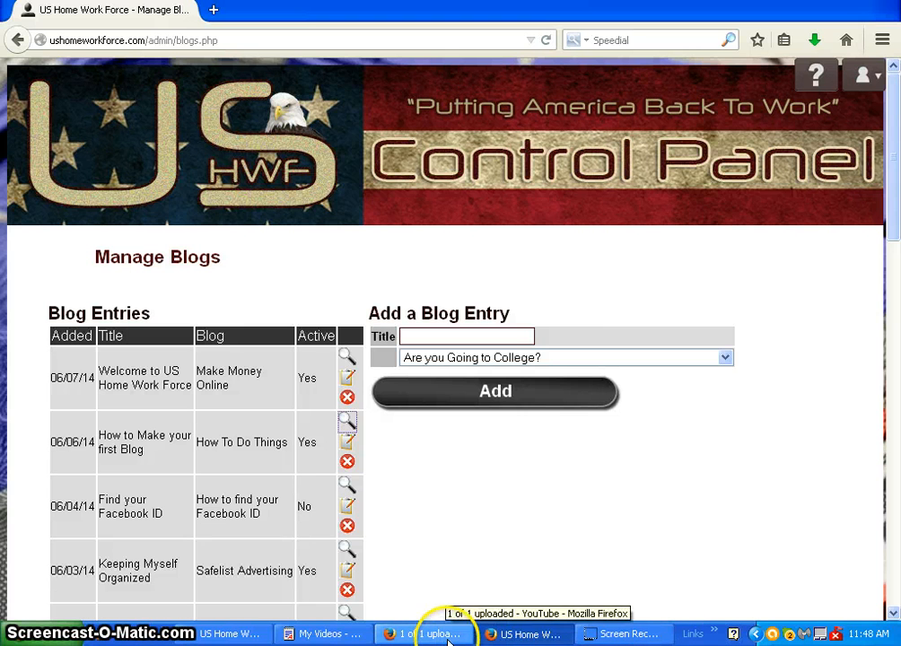
Switch to the My Videos document in WordPad and remove the space before the video ID in the "How to embed a video in your blog" link
click(359, 635)
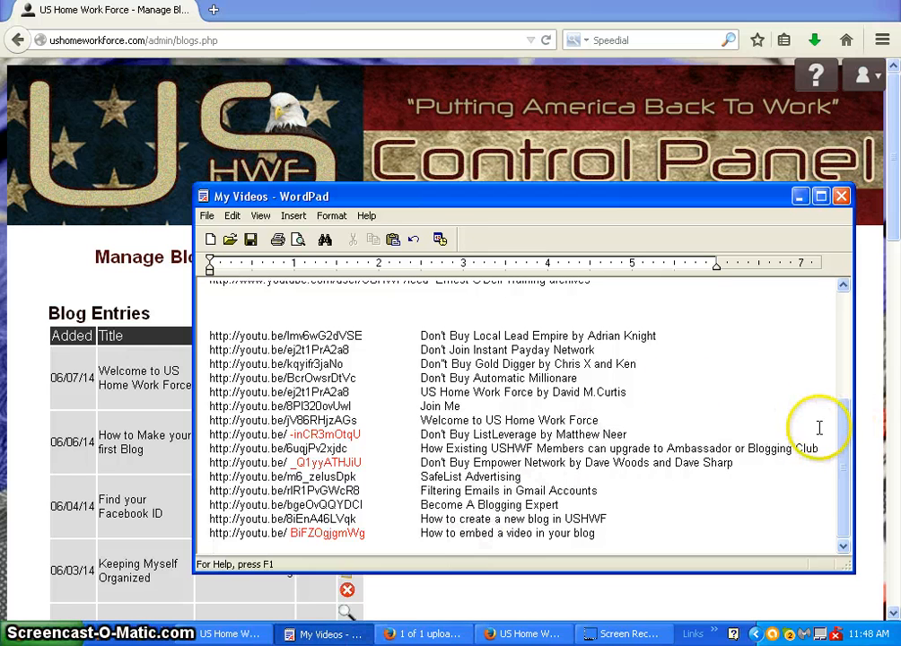
drag(845, 425, 846, 340)
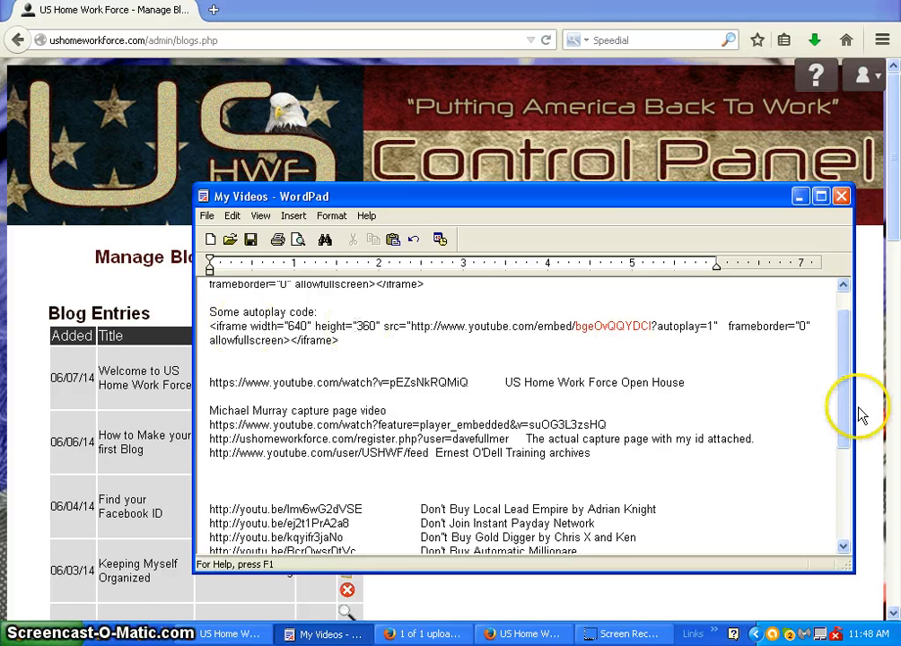
drag(844, 396, 849, 527)
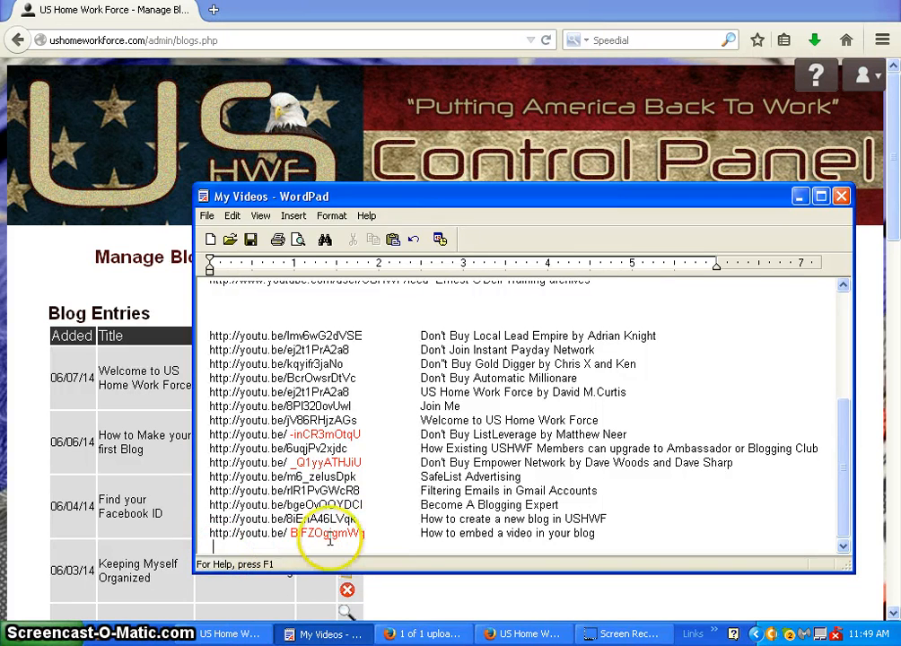
click(382, 531)
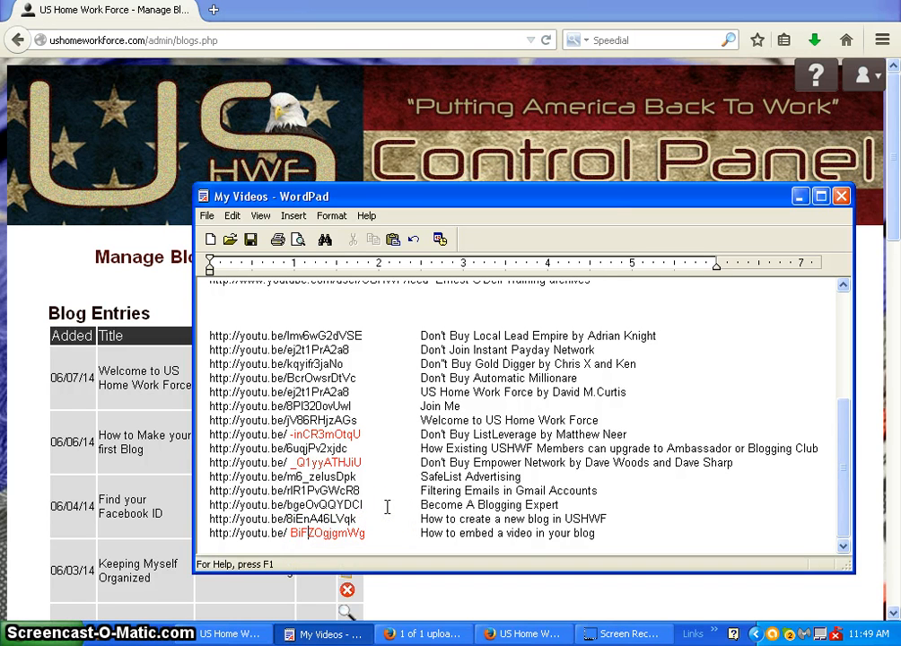
key(ctrl+Left)
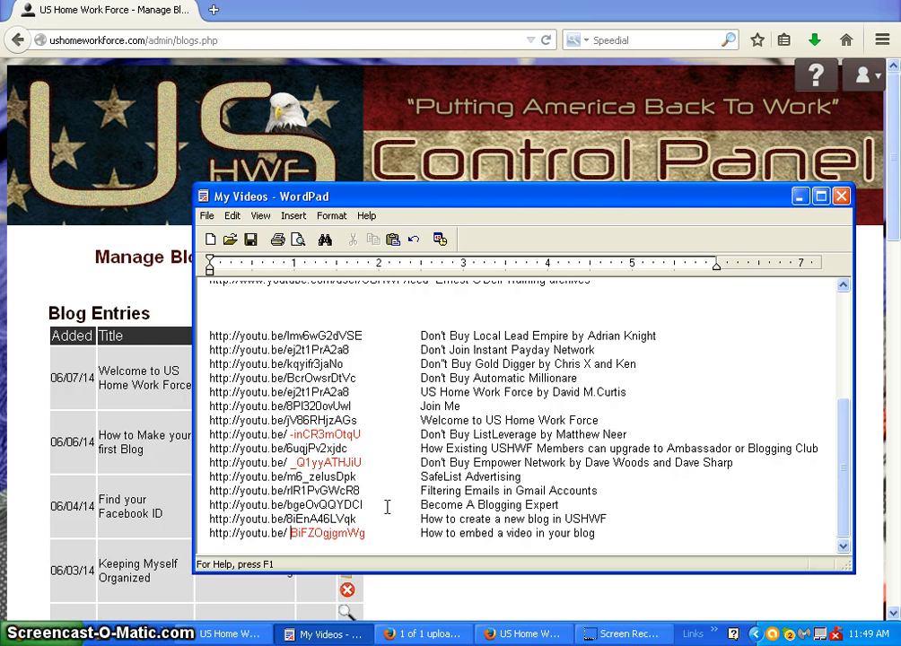
key(BackSpace)
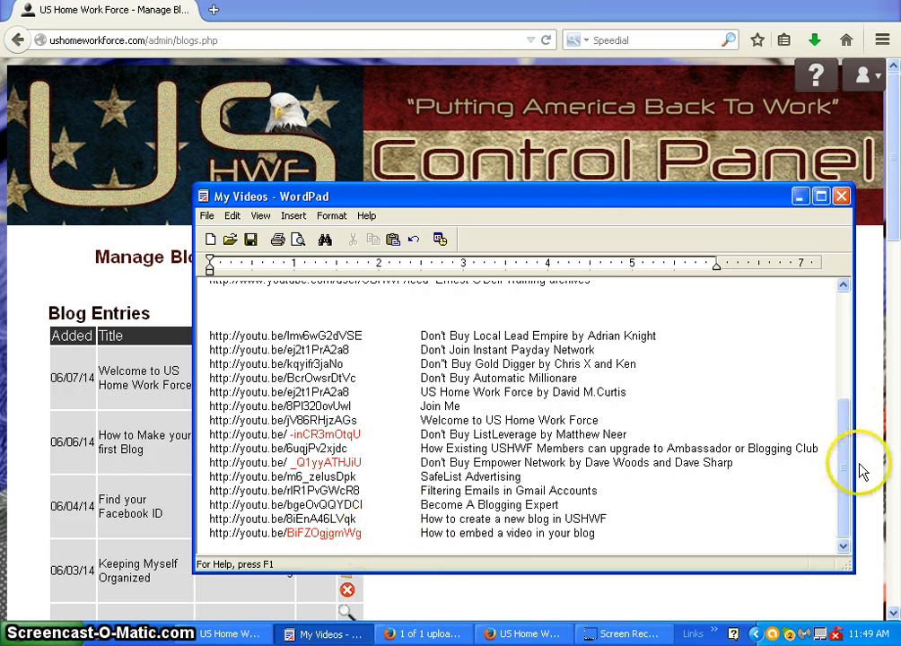
Examine the standard embed code and the autoplay code at the start of the My Videos document
click(826, 477)
drag(846, 477, 823, 292)
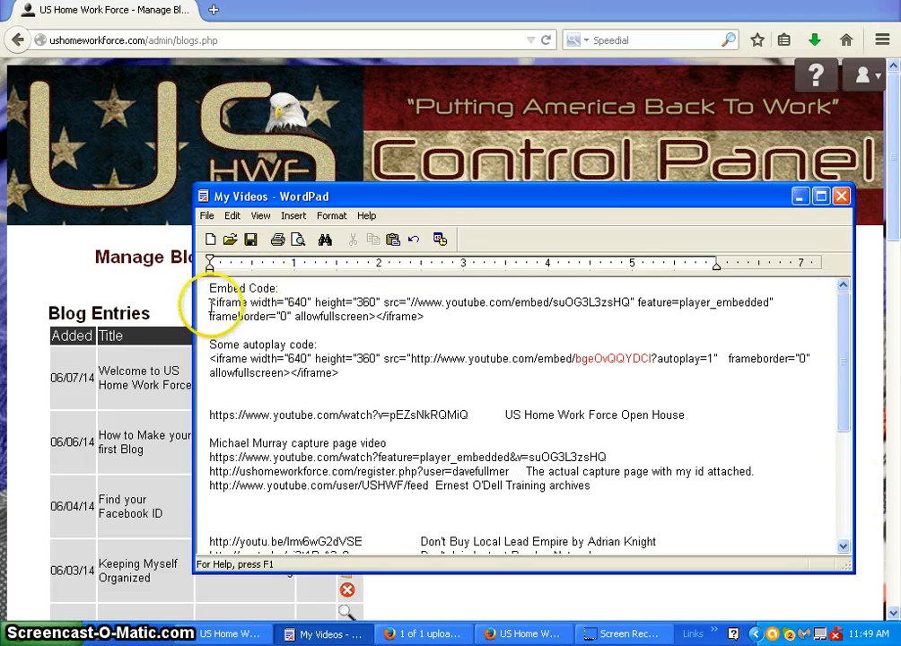
drag(210, 302, 482, 320)
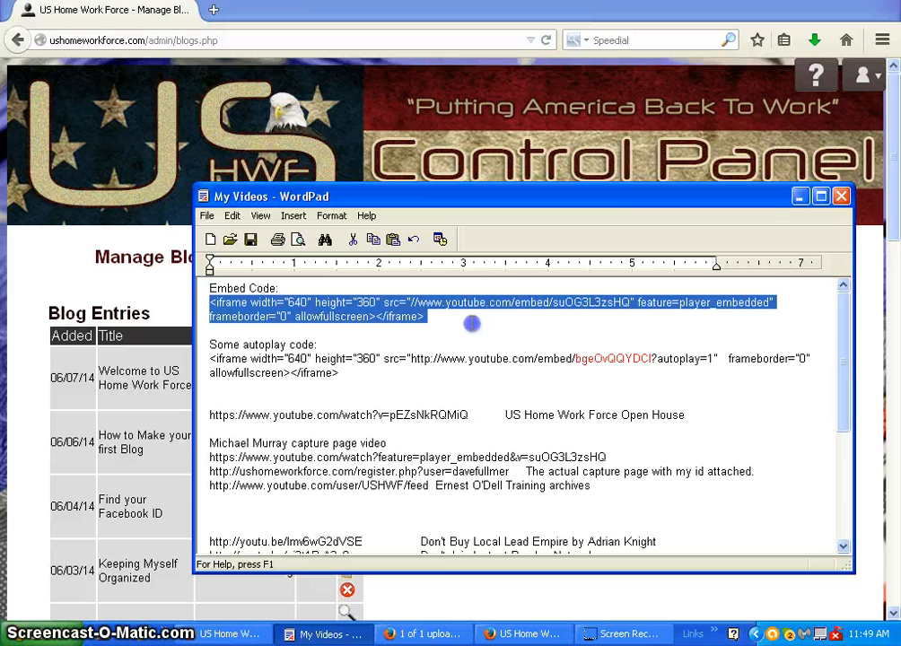
click(482, 325)
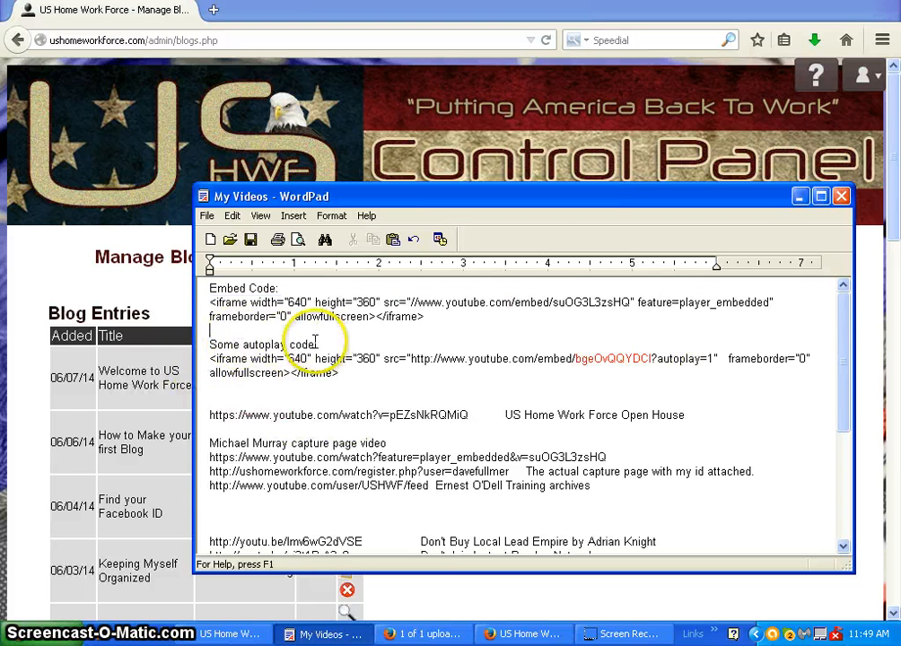
drag(209, 359, 368, 373)
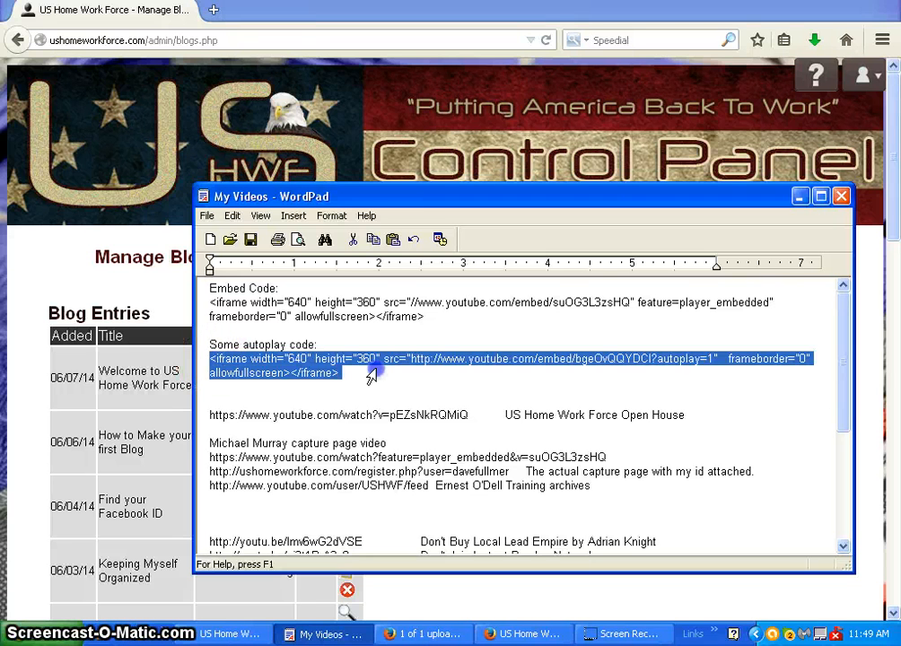
click(718, 396)
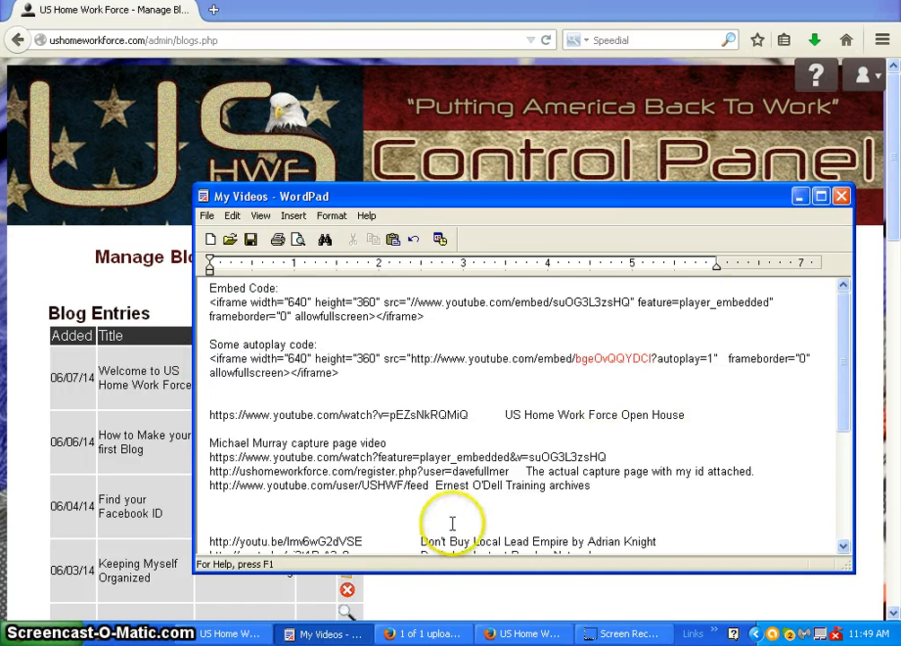
Copy the video ID BiFZOgjgmWg from the "How to embed a video in your blog" link and paste it over the ID in the autoplay code
drag(849, 383, 851, 472)
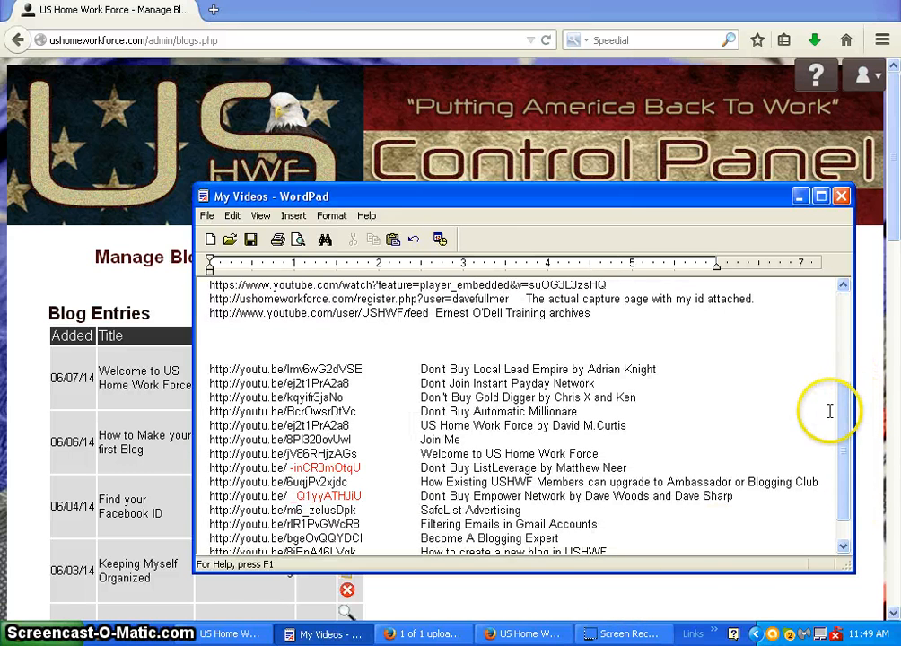
drag(843, 413, 846, 459)
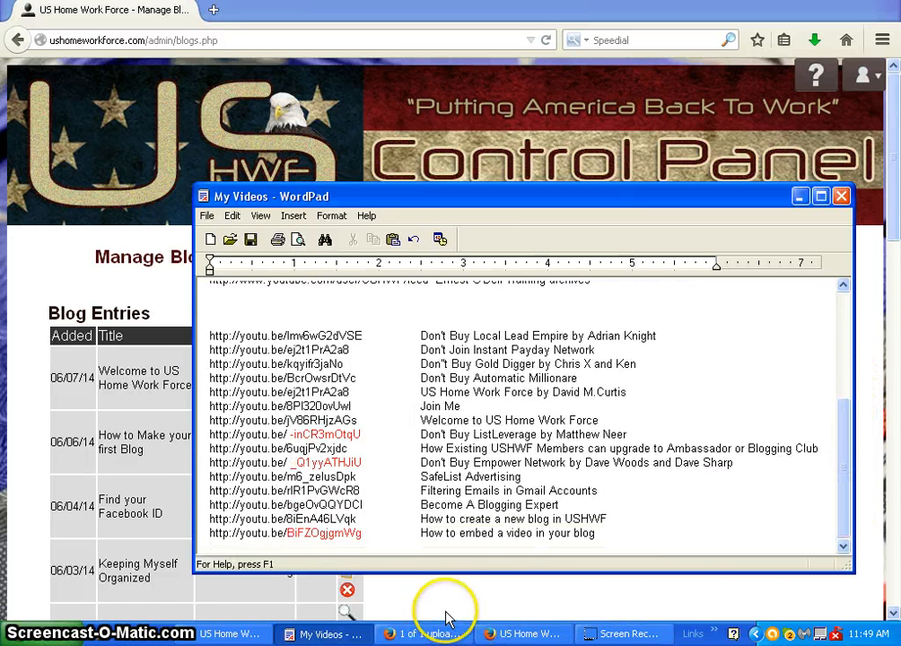
double_click(363, 534)
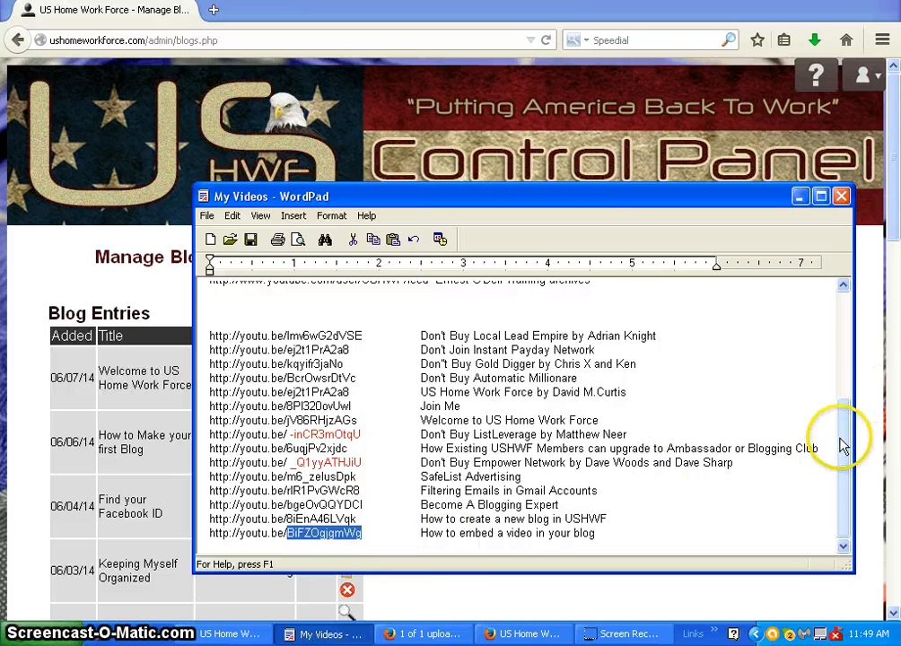
drag(843, 446, 825, 328)
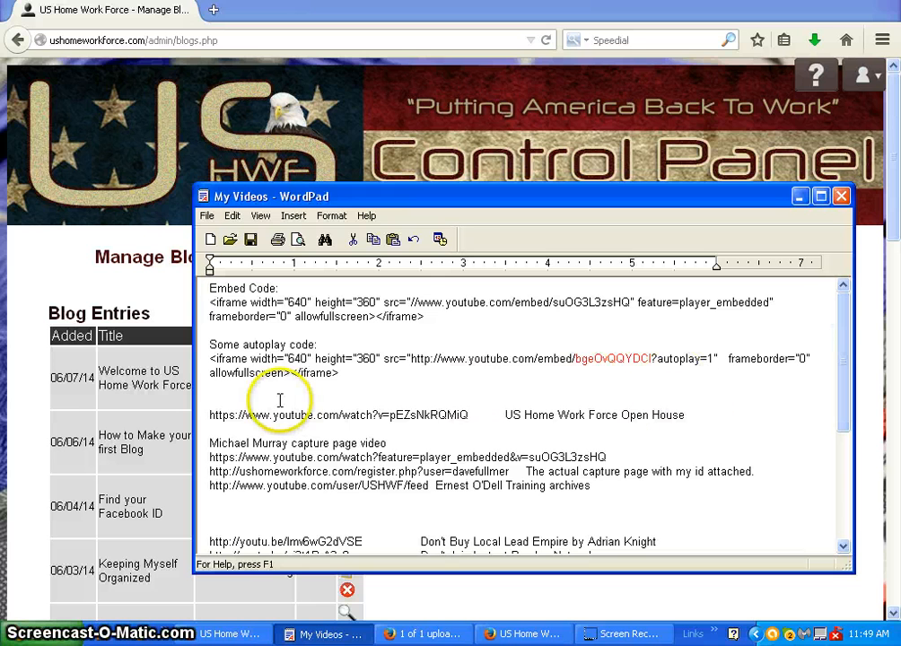
double_click(649, 358)
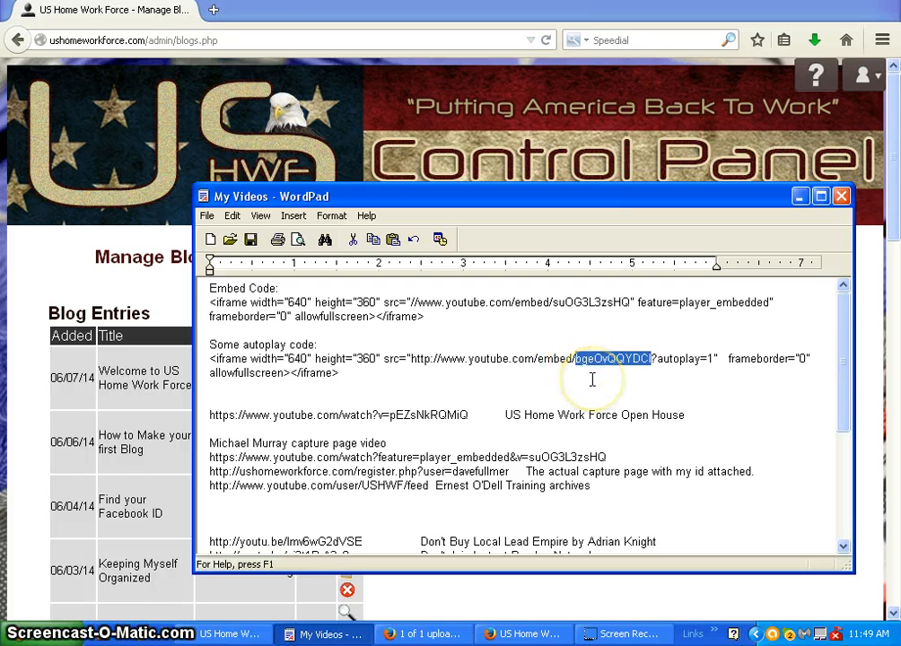
text(BiFZOgjgmWg)
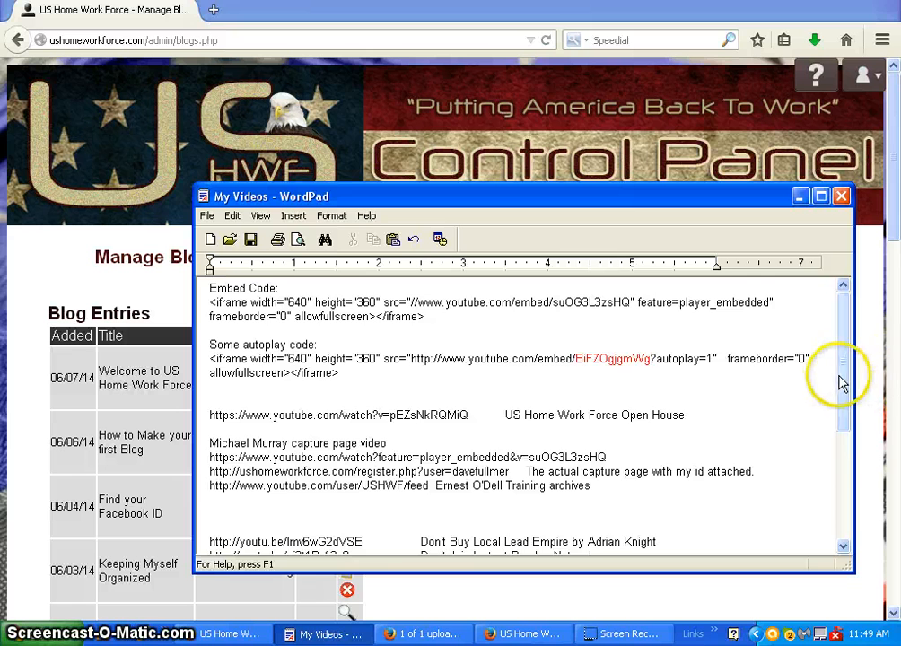
Copy the complete autoplay iframe code containing BiFZOgjgmWg and minimize the My Videos document
drag(841, 382, 860, 482)
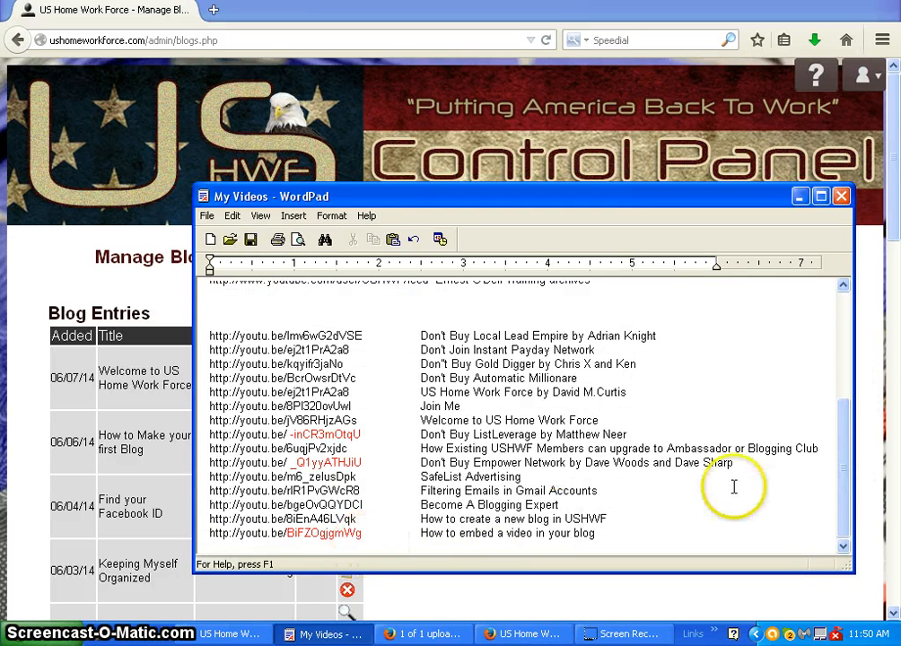
drag(849, 477, 849, 376)
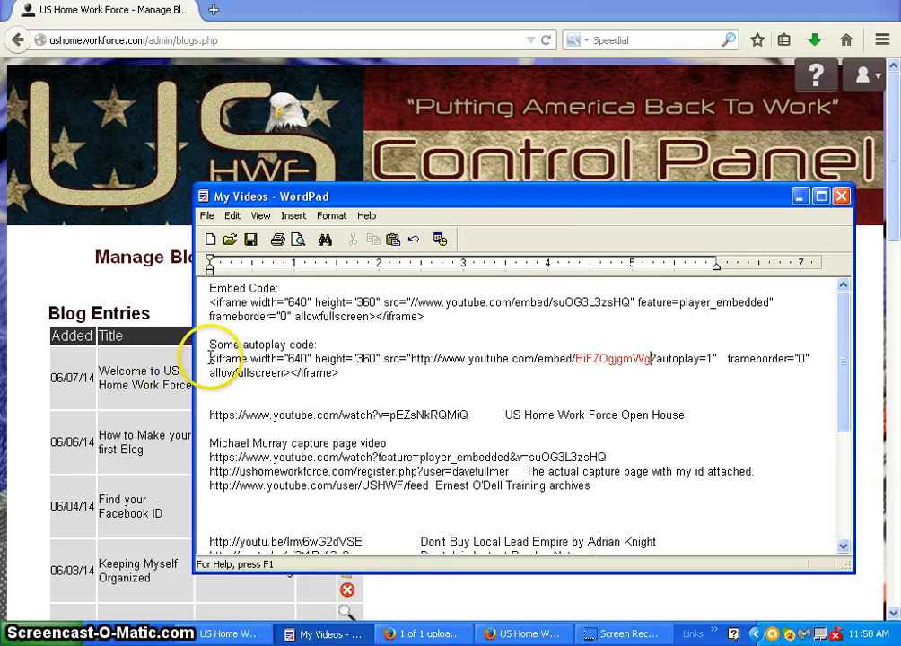
drag(210, 358, 390, 370)
key(ctrl+c)
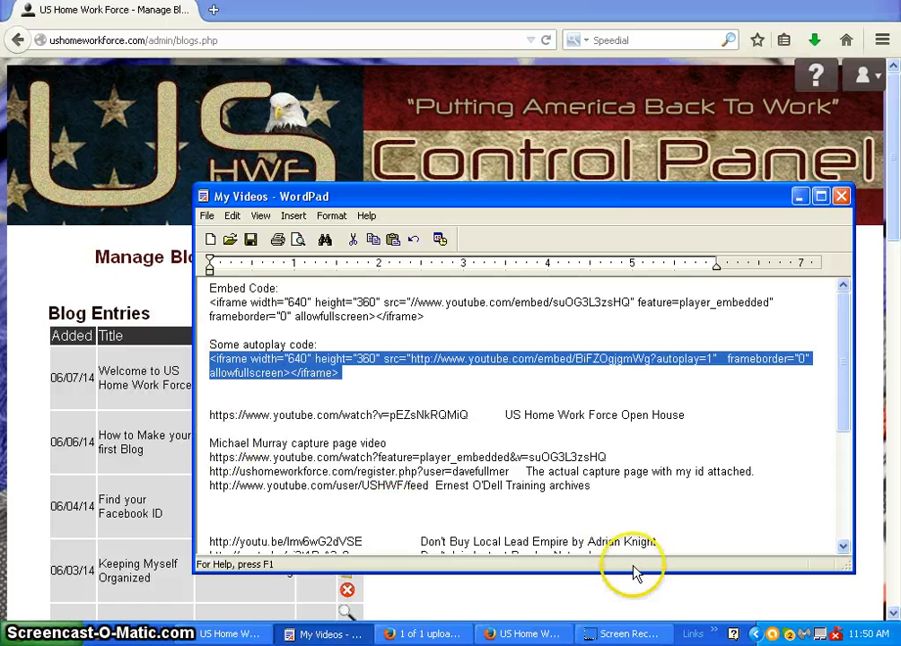
click(800, 197)
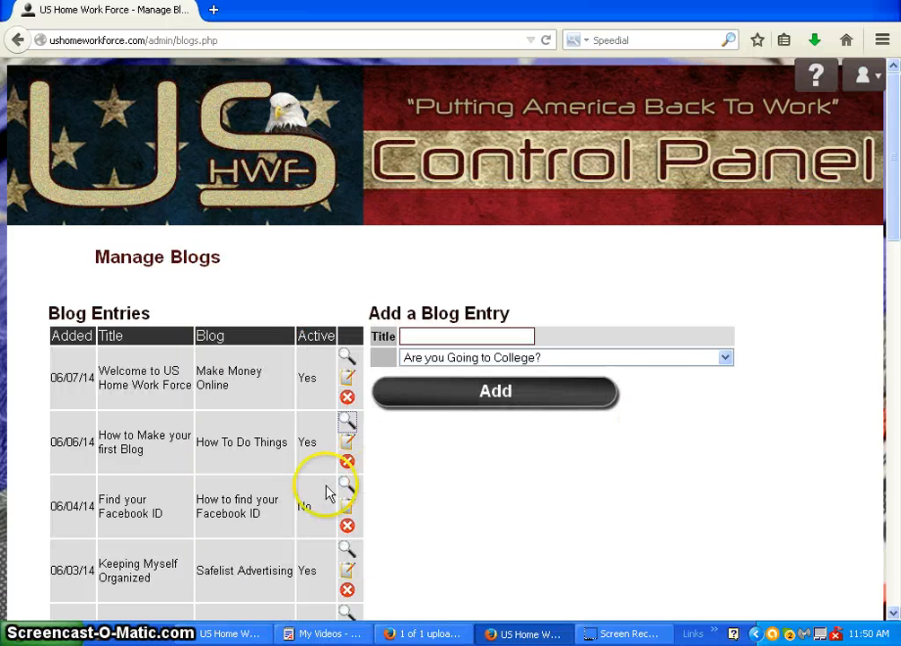
Open the "How to Make your first Blog" entry for editing and delete the embedded video from its content
click(347, 444)
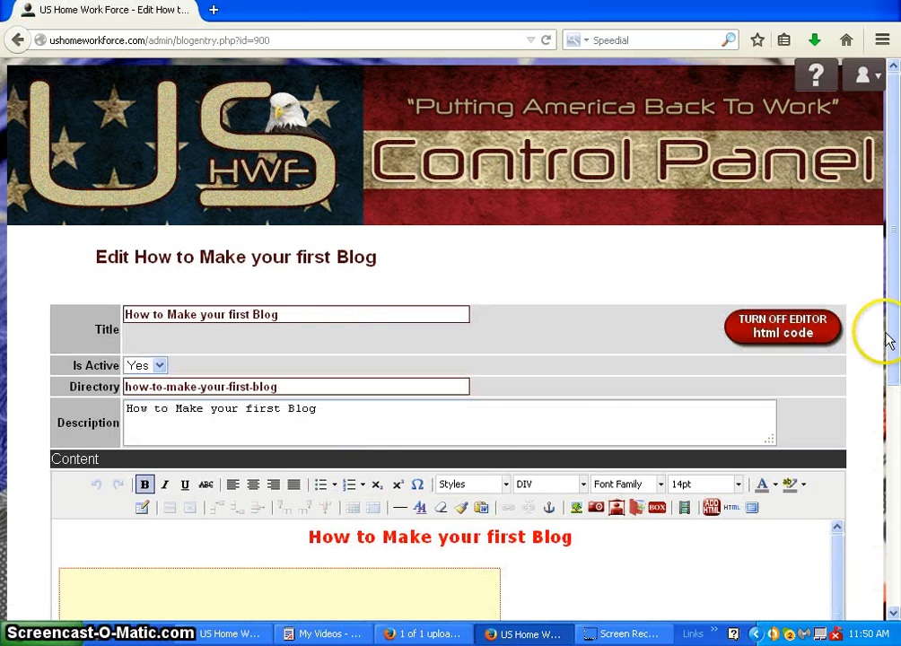
drag(893, 333, 895, 400)
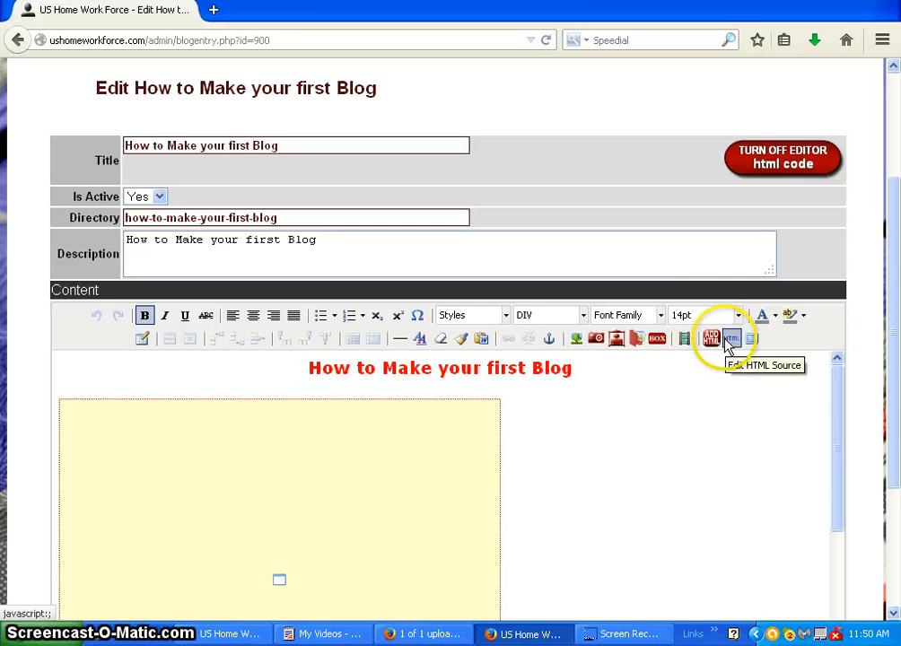
click(60, 401)
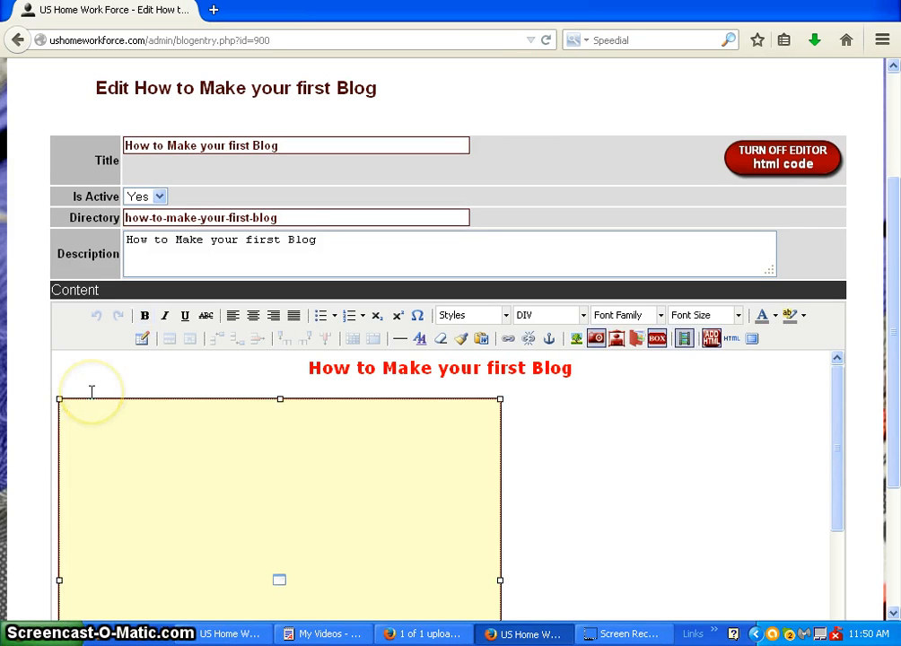
key(Delete)
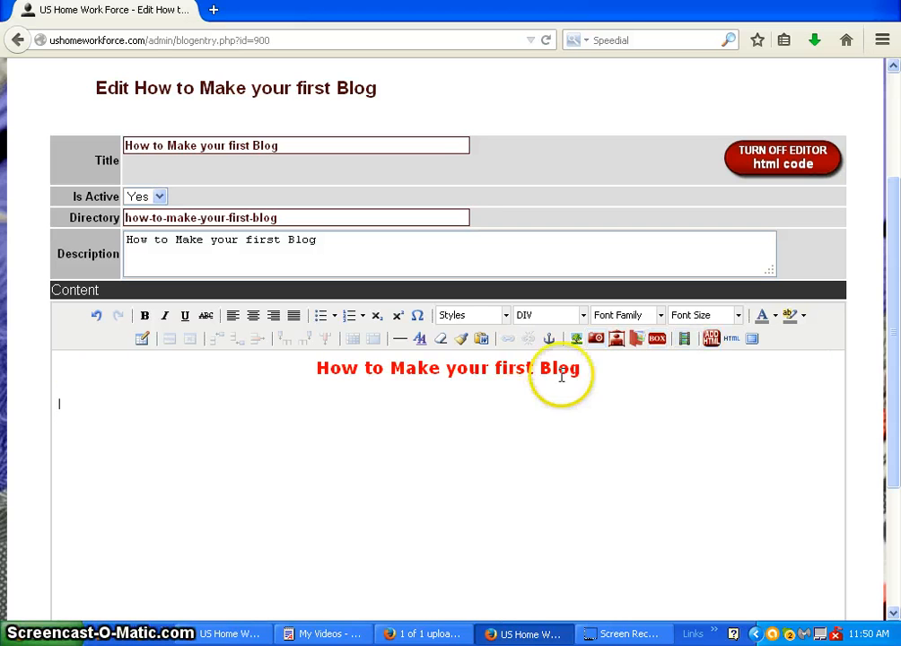
Paste the copied autoplay iframe code for BiFZOgjgmWg below the line breaks in the entry's HTML source and save the entry
click(733, 346)
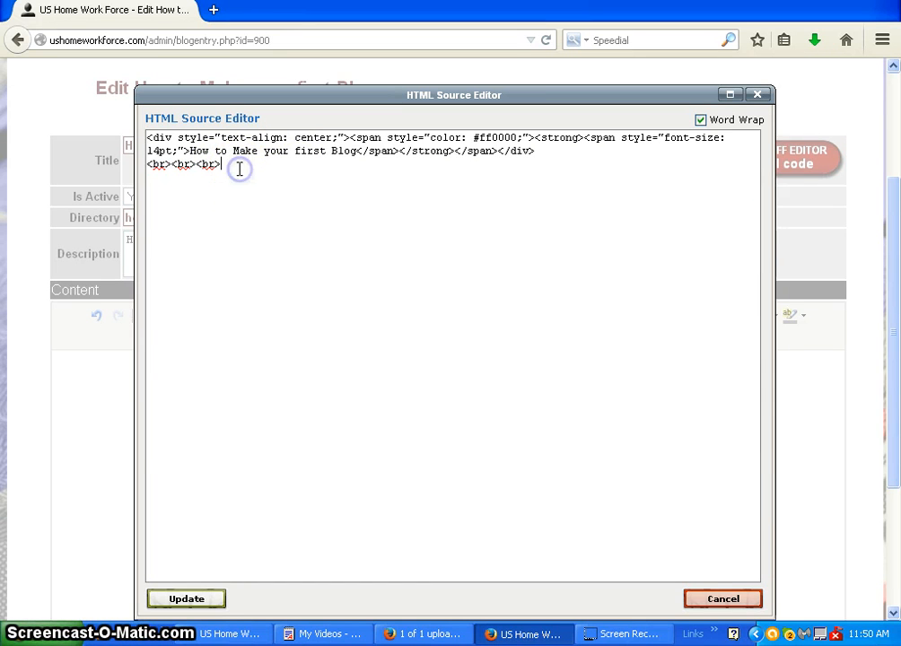
key(Return)
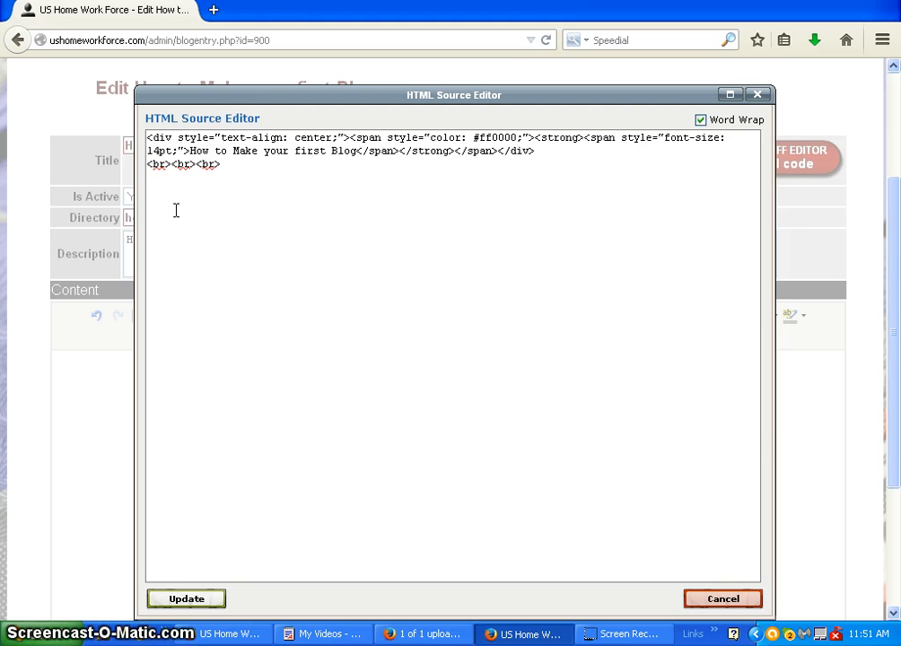
key(ctrl+v)
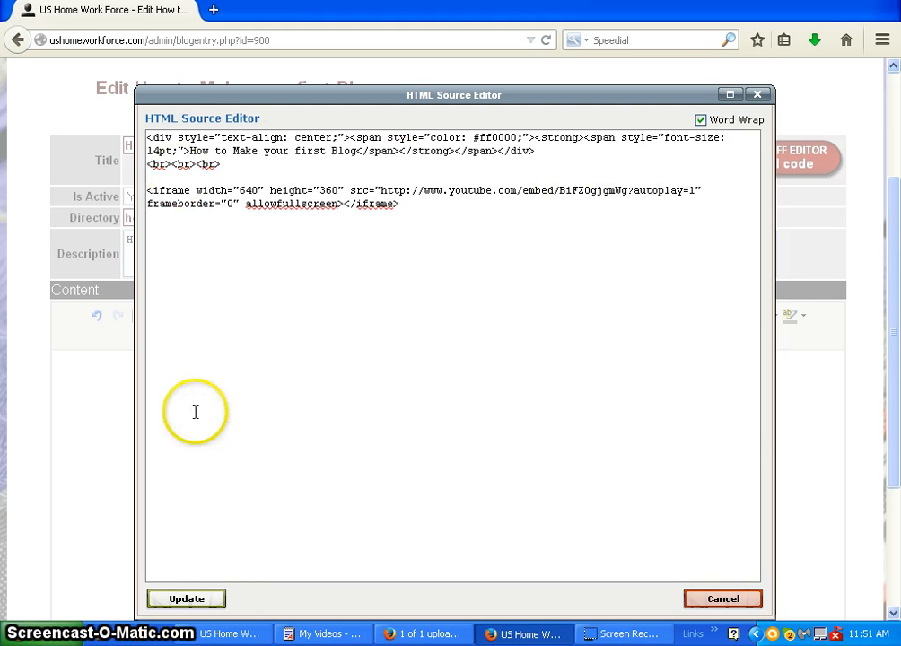
click(200, 606)
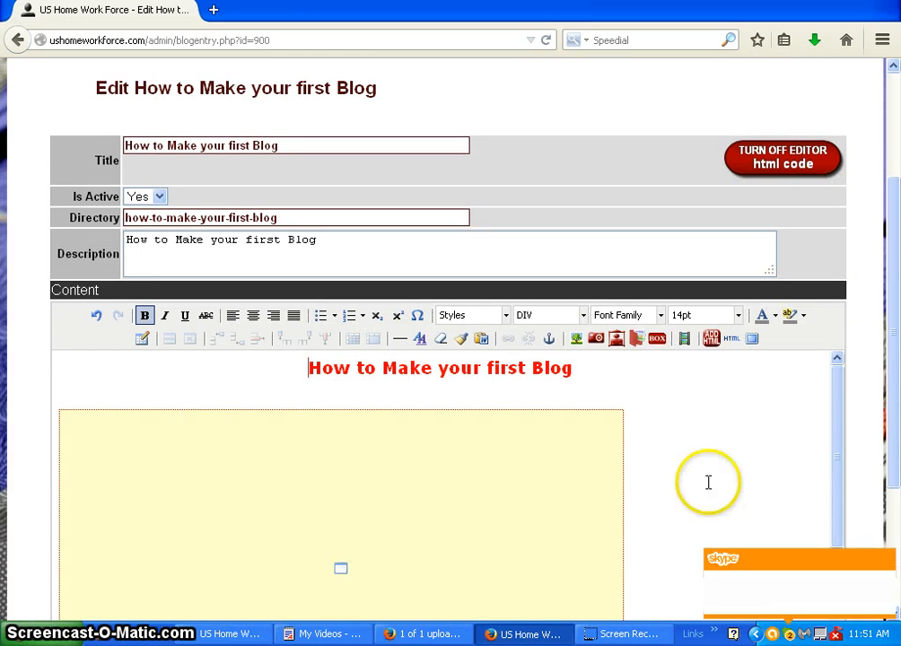
drag(891, 382, 894, 537)
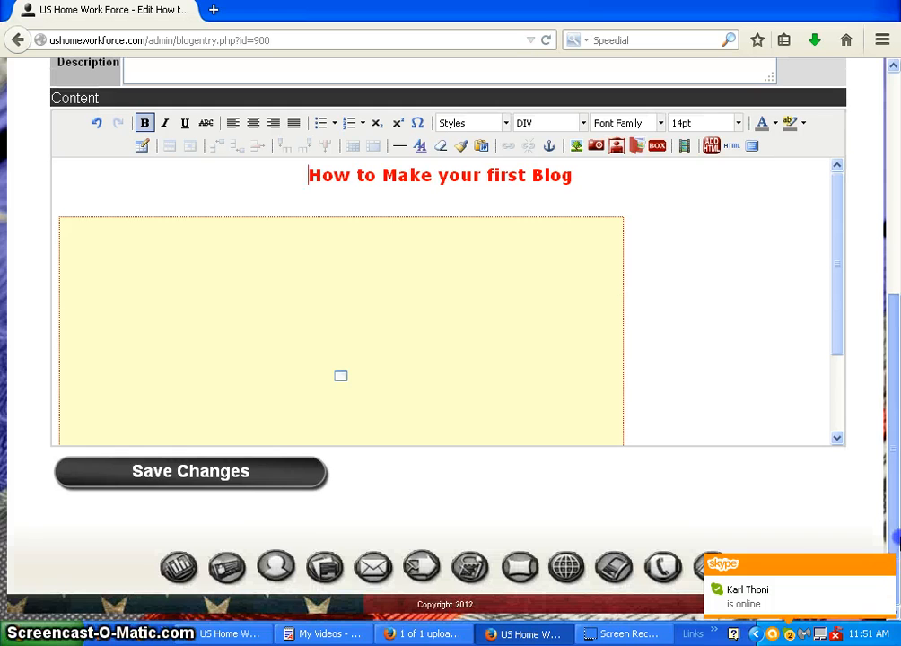
click(216, 481)
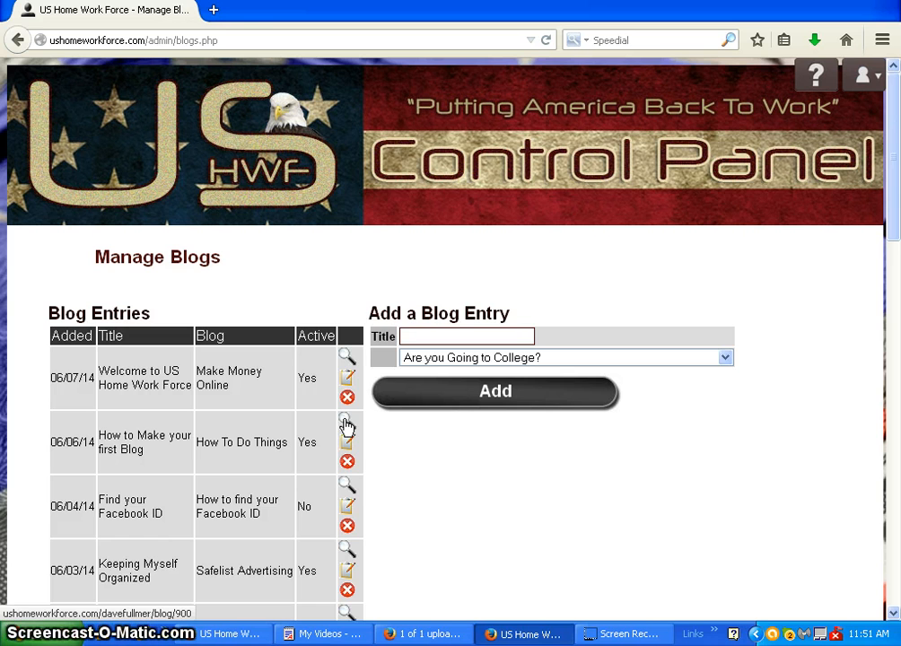
View the published "How to Make your first Blog" entry, check the autoplaying video, and close the page
click(346, 425)
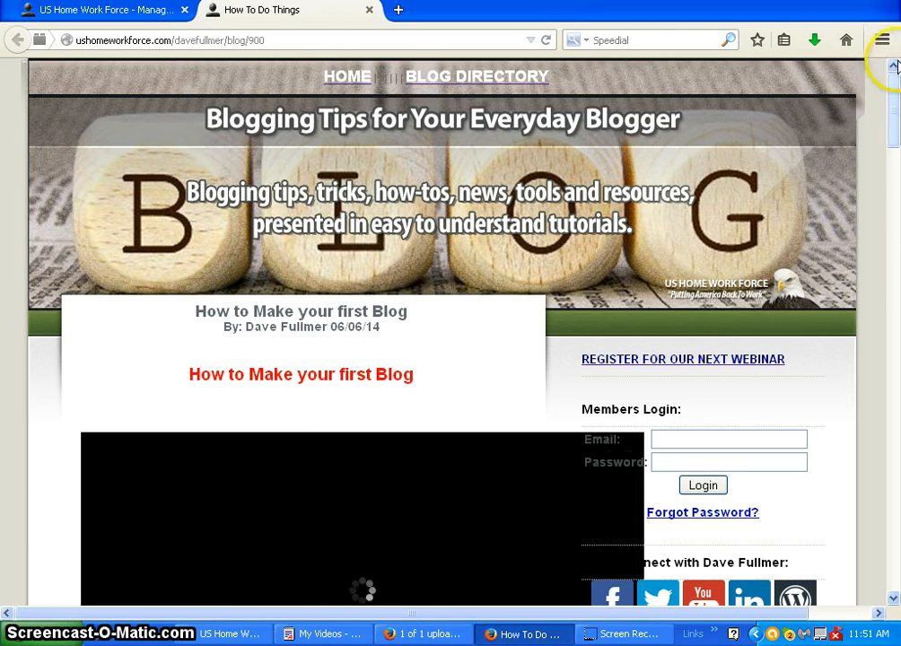
drag(894, 93, 896, 151)
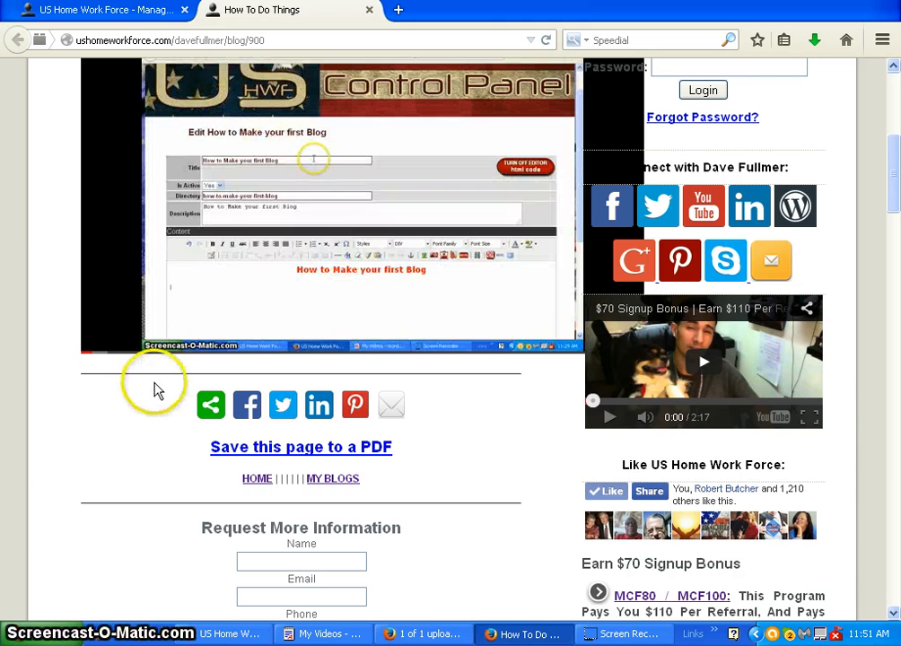
mouse_move(106, 353)
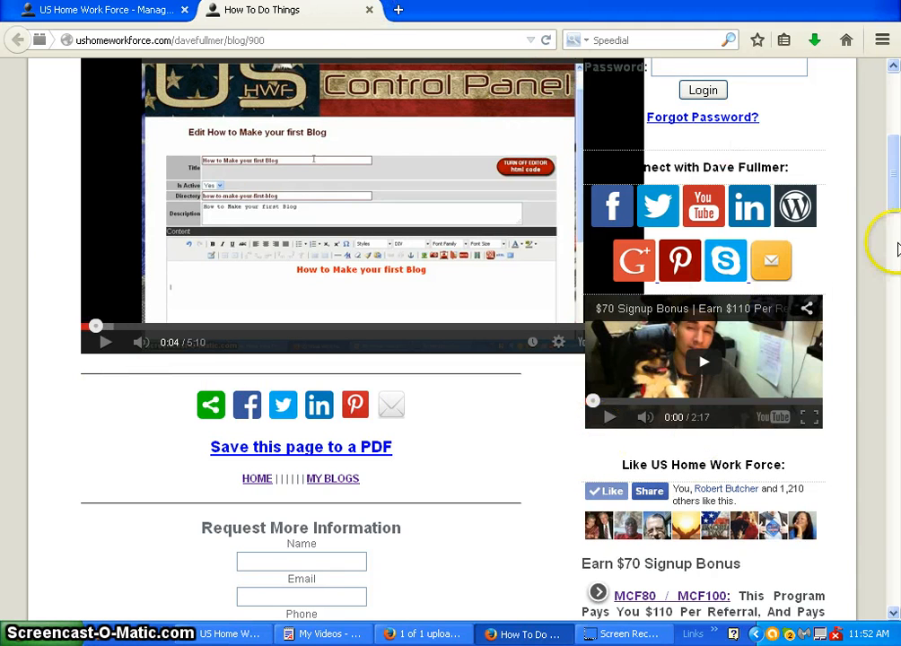
scroll(895, 171, up, 5)
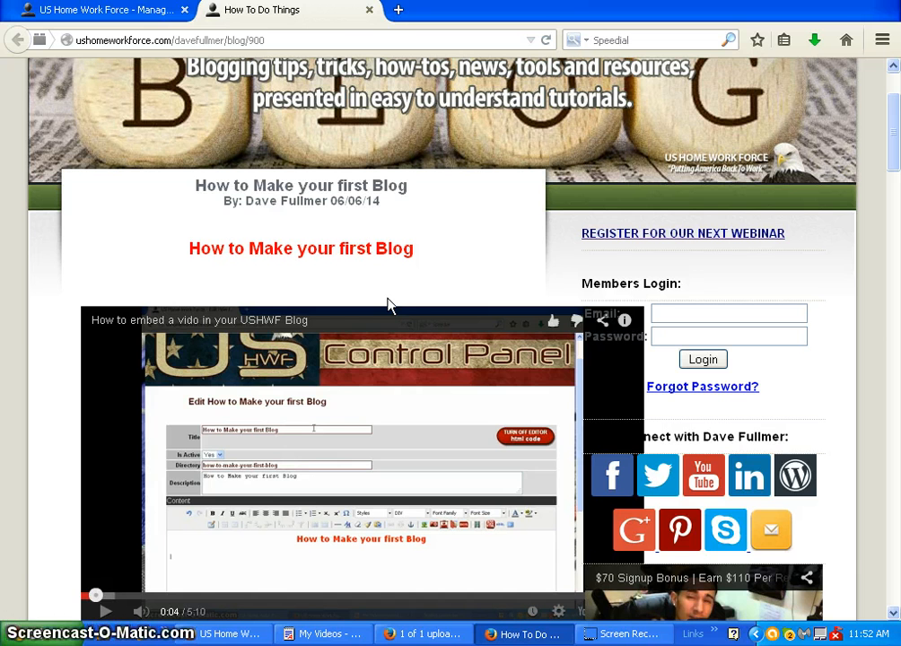
click(368, 10)
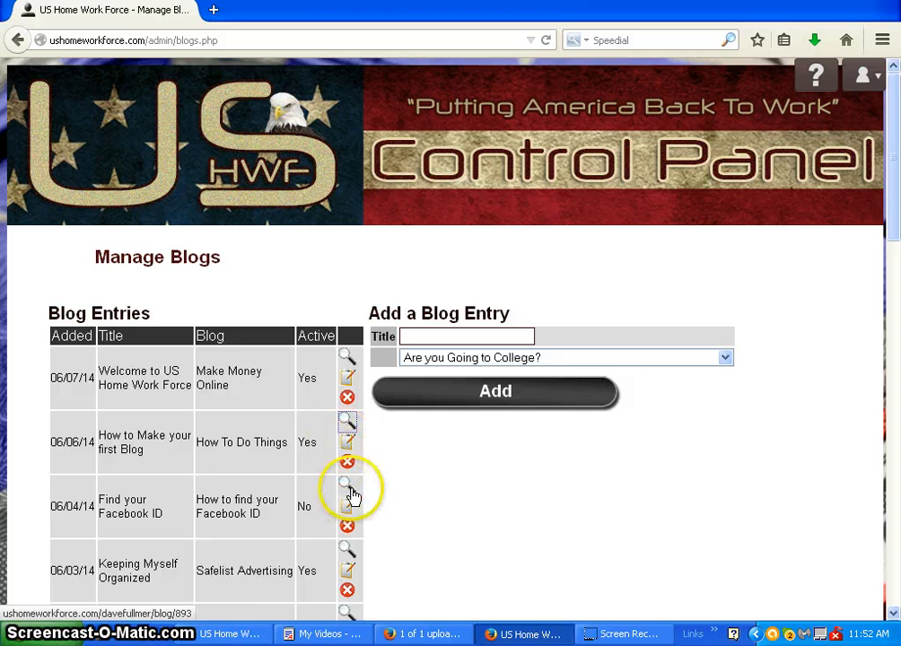
Reopen the "How to Make your first Blog" entry for editing and delete the autoplay video from its content
click(348, 445)
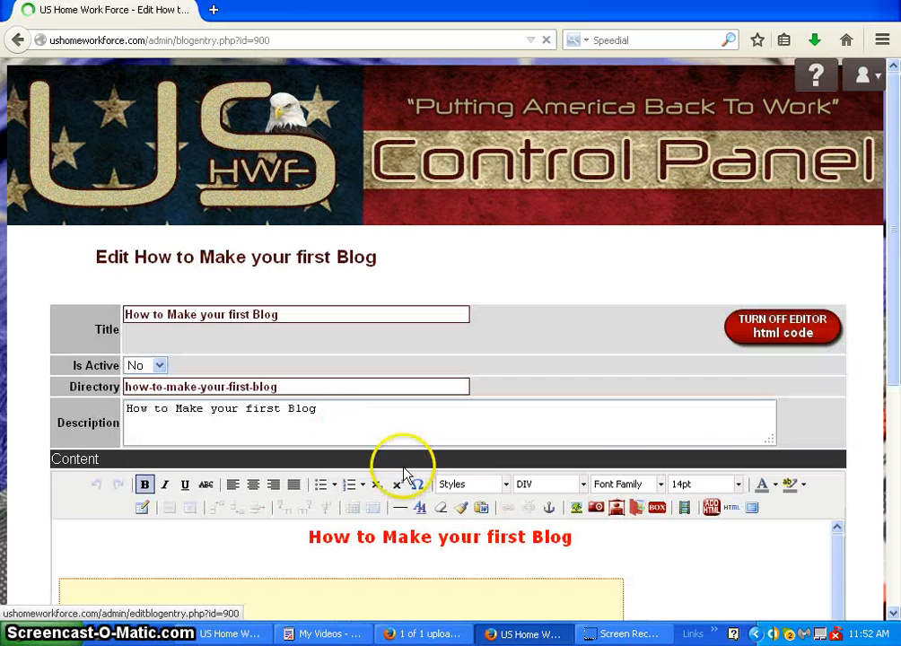
click(66, 586)
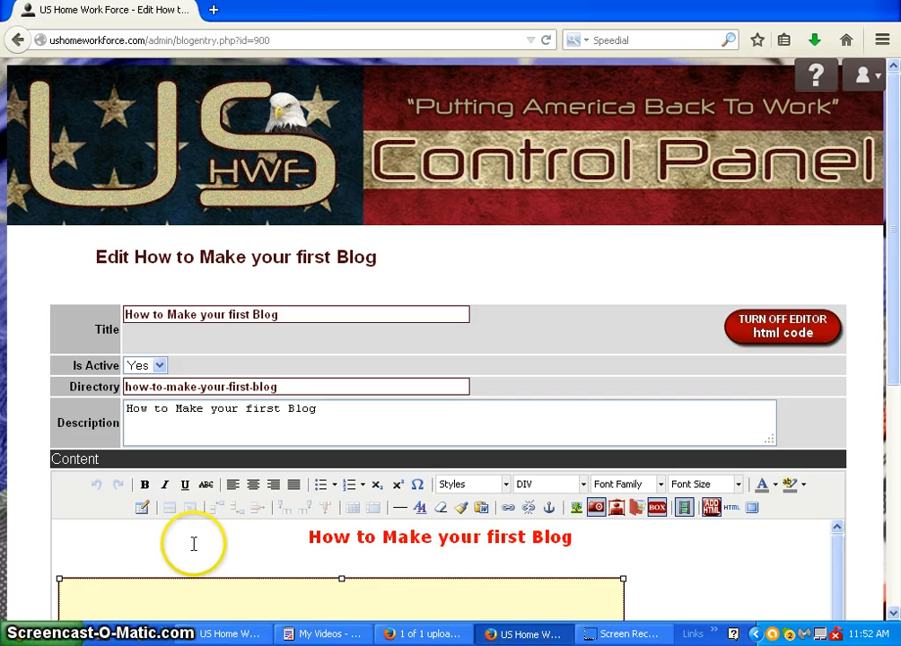
key(Delete)
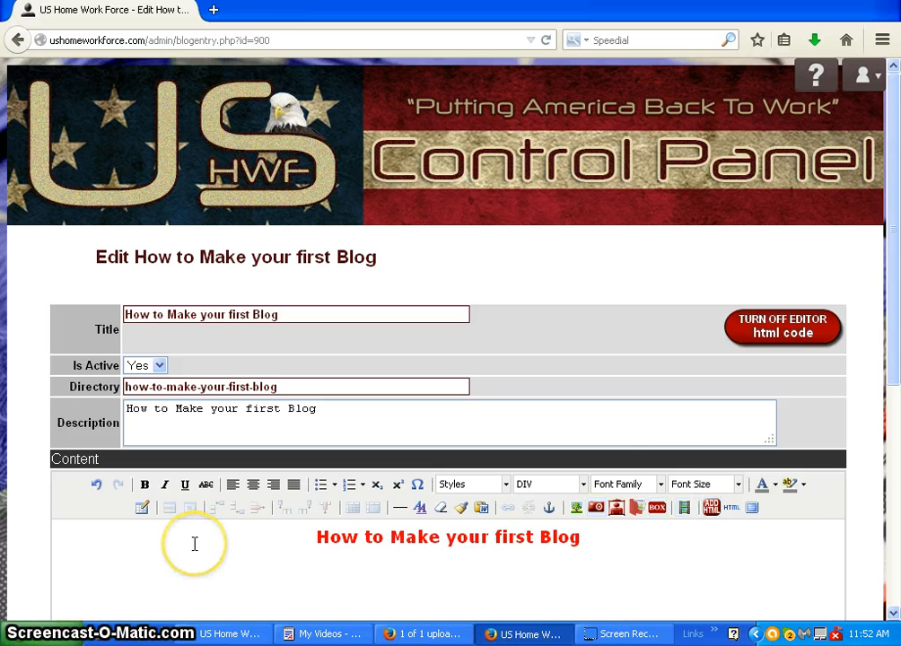
click(684, 509)
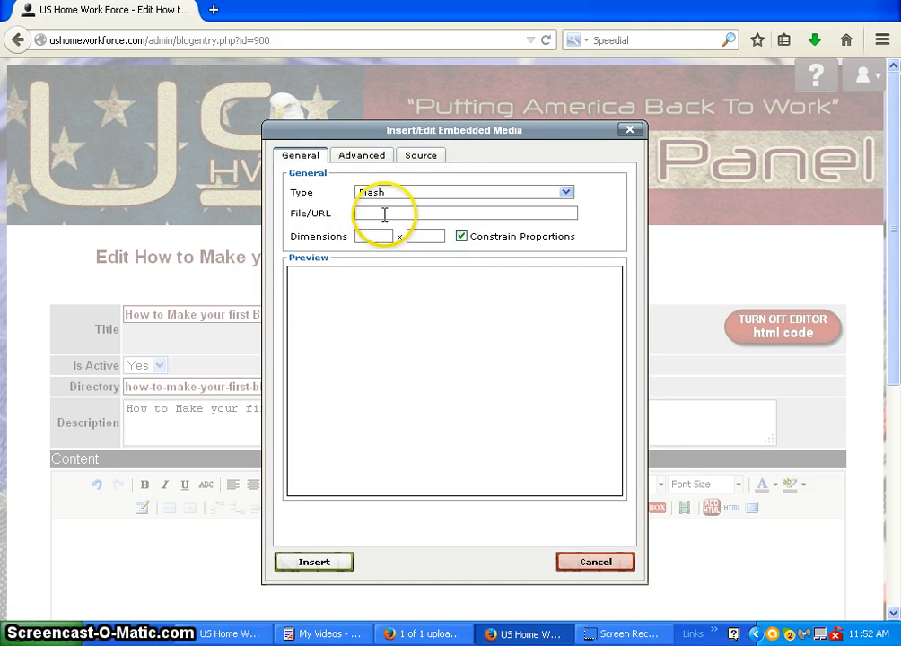
click(384, 213)
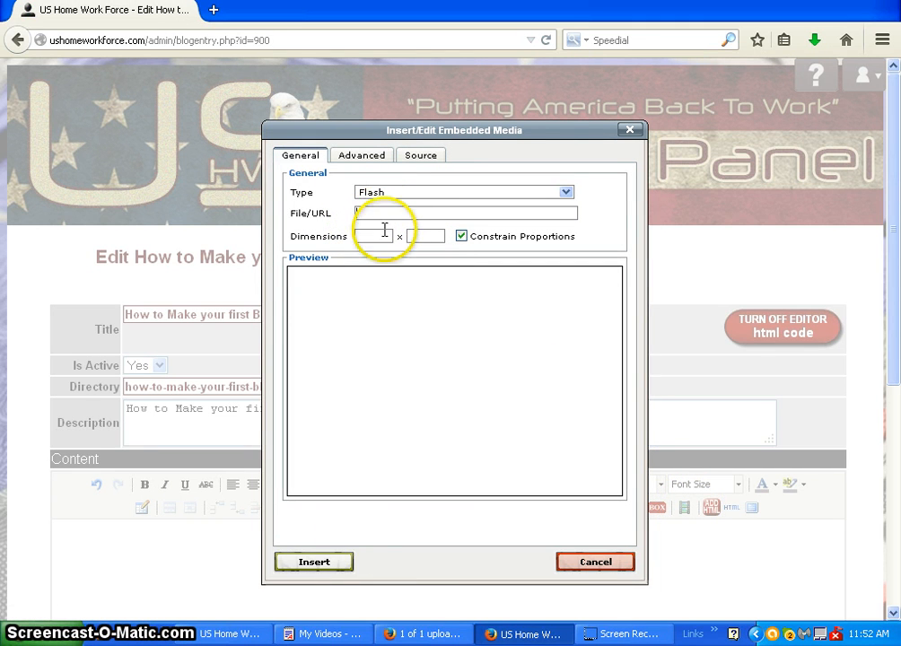
click(341, 634)
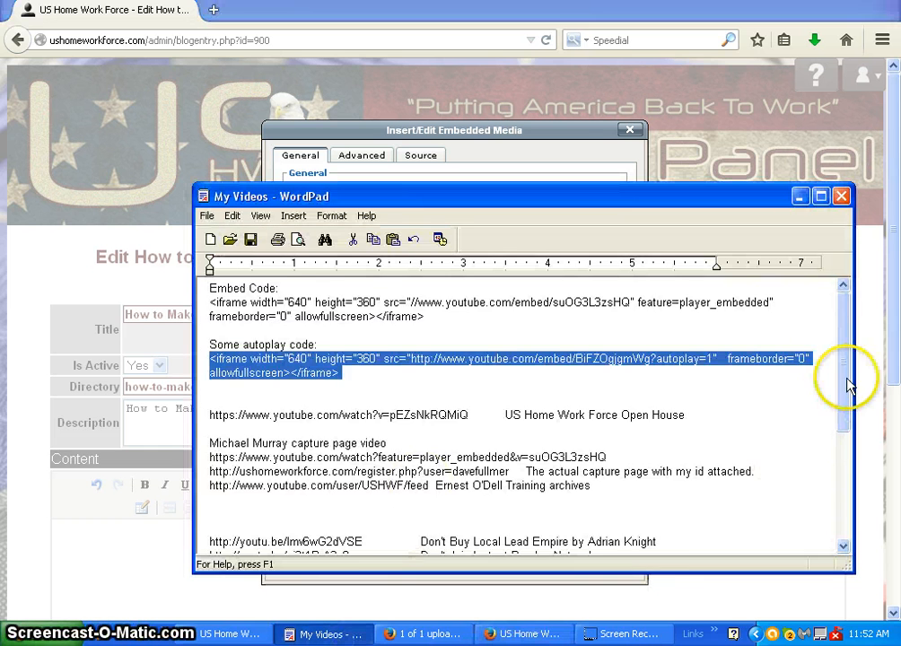
drag(844, 352, 855, 466)
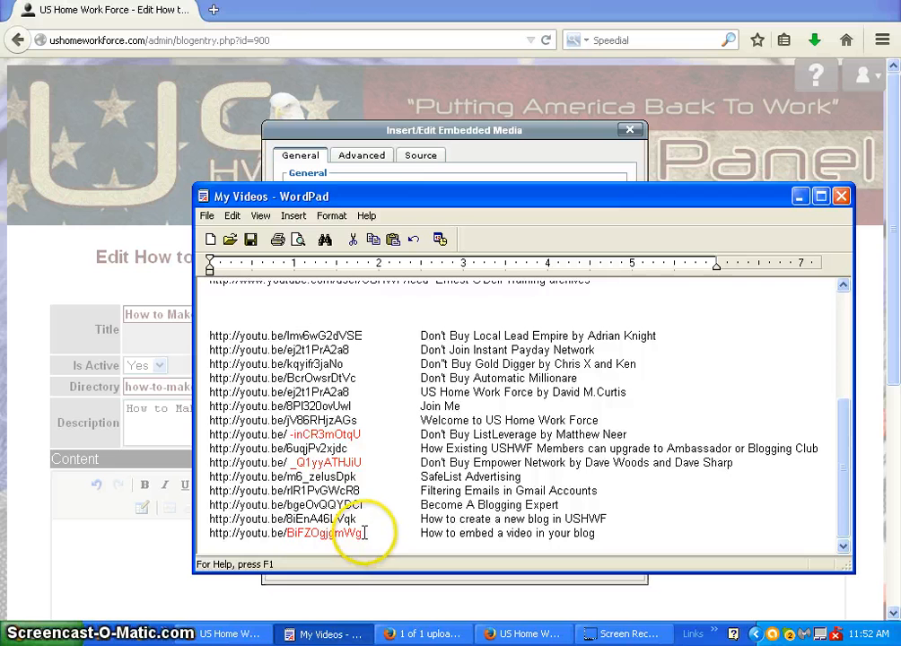
drag(364, 533, 250, 536)
key(ctrl+c)
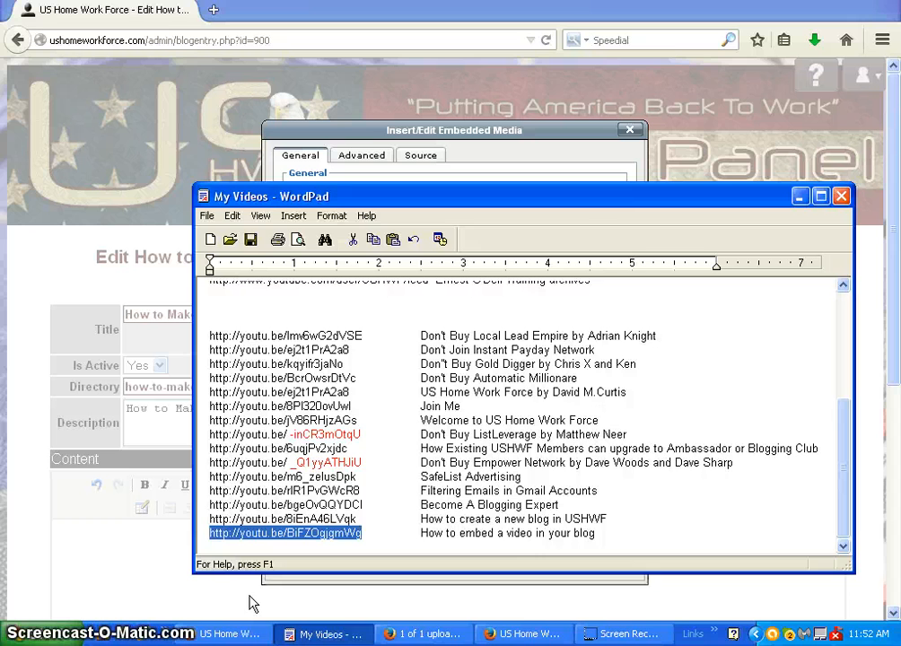
click(152, 564)
click(399, 520)
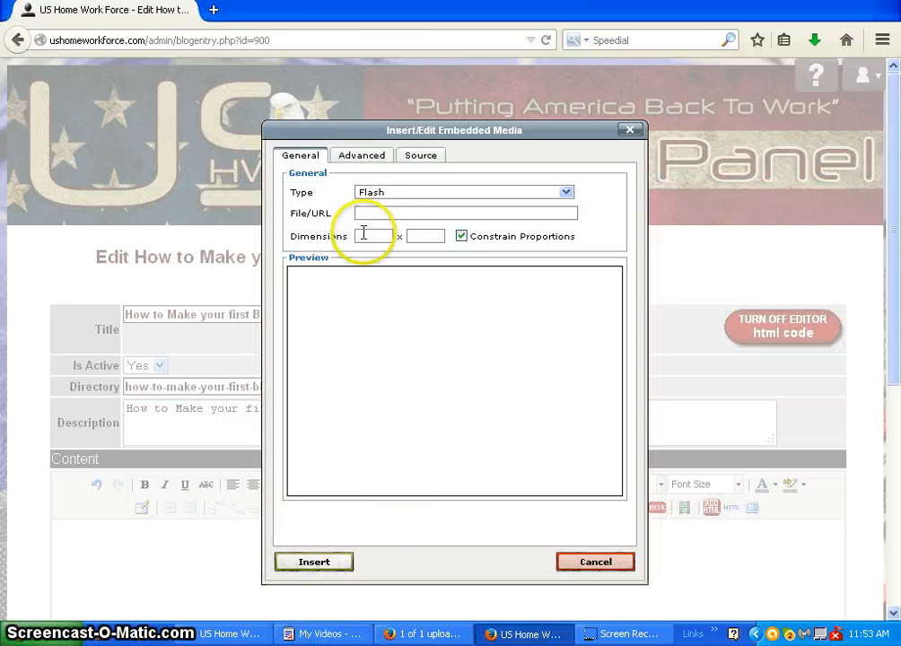
click(407, 212)
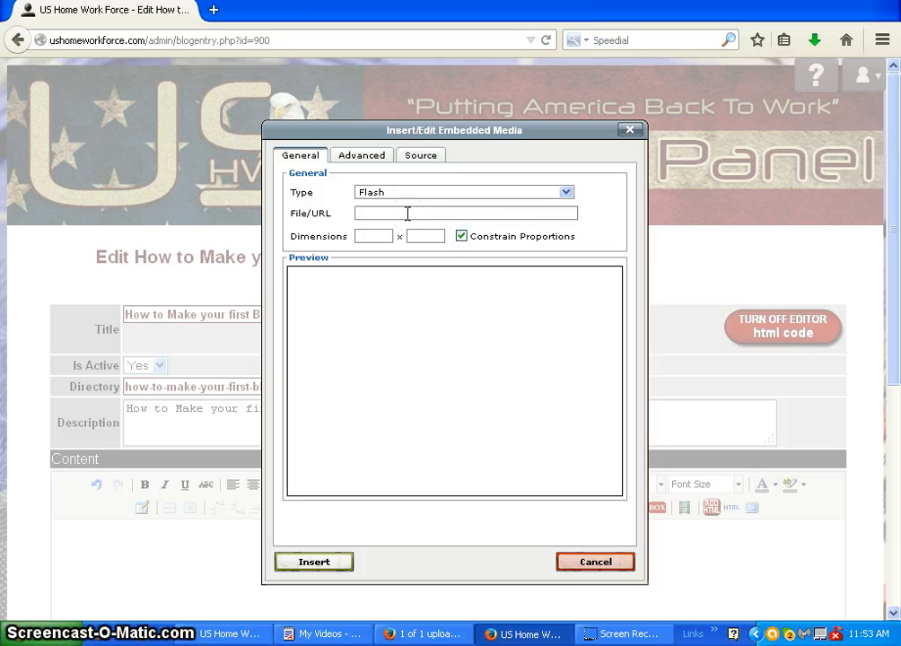
key(ctrl+v)
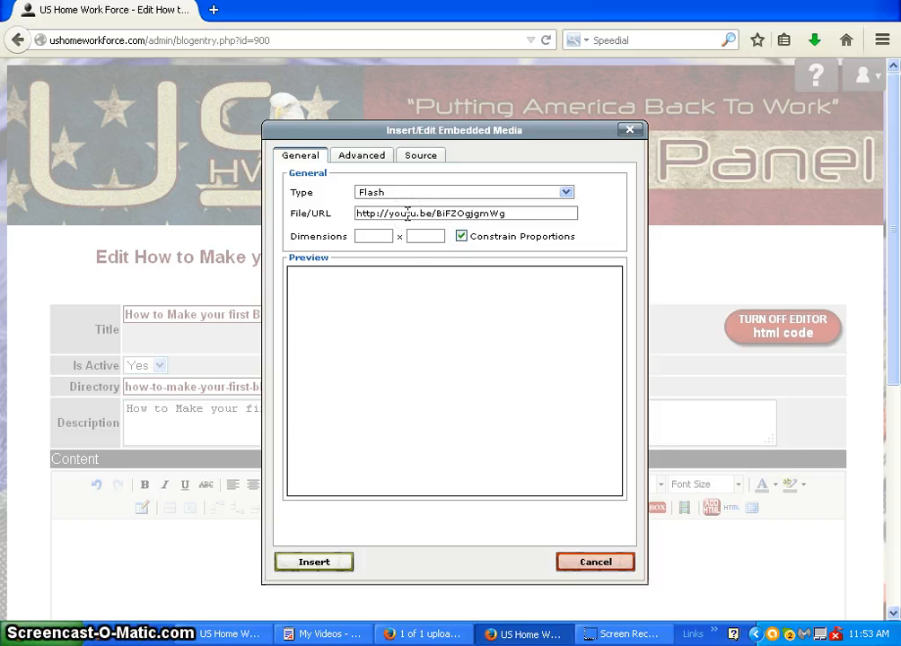
Set the embedded video's width to 500 with proportions constrained and insert it into the entry
click(362, 236)
click(370, 237)
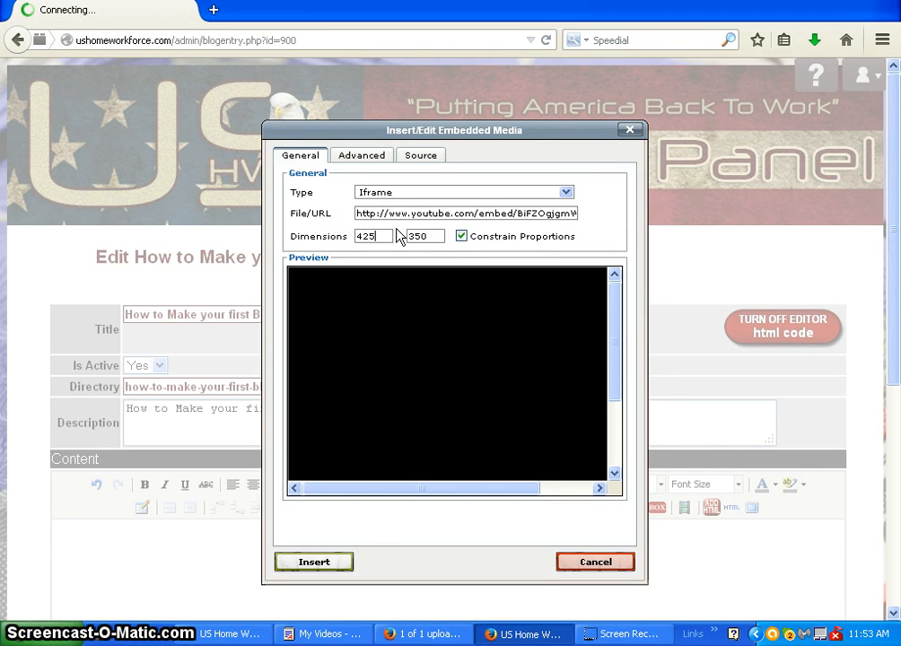
key(BackSpace)
key(BackSpace)
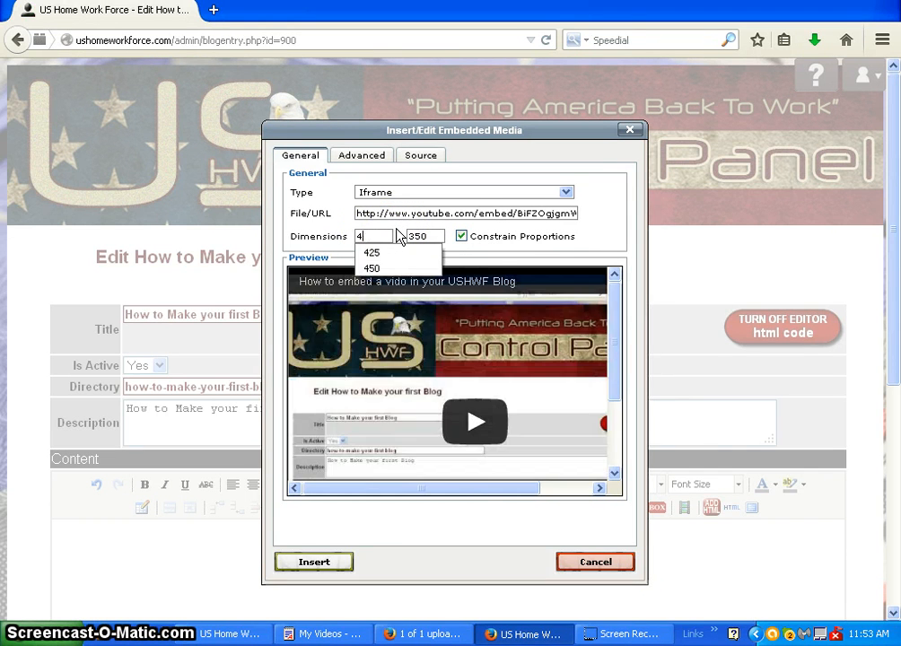
text(00)
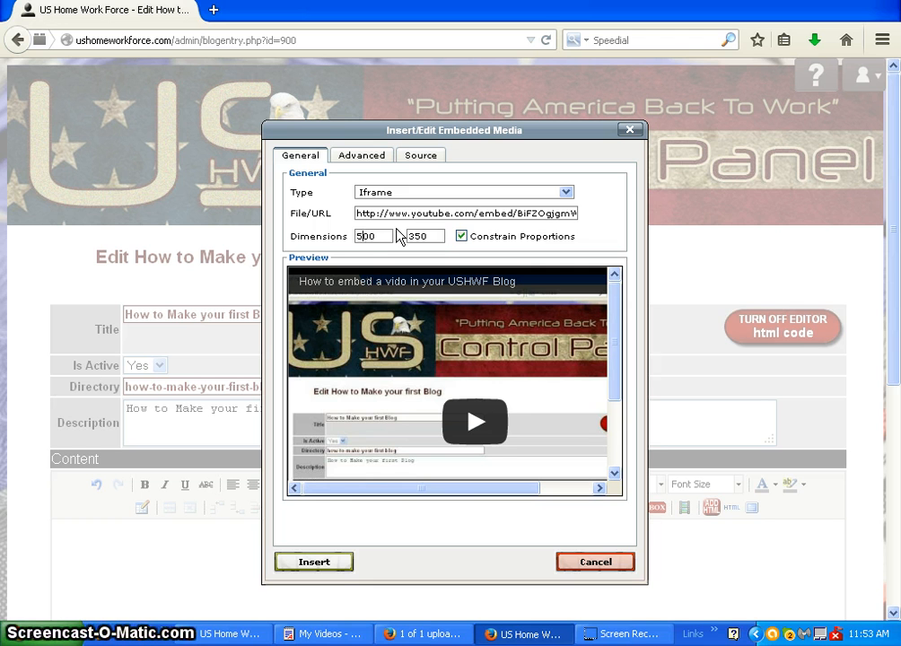
click(619, 223)
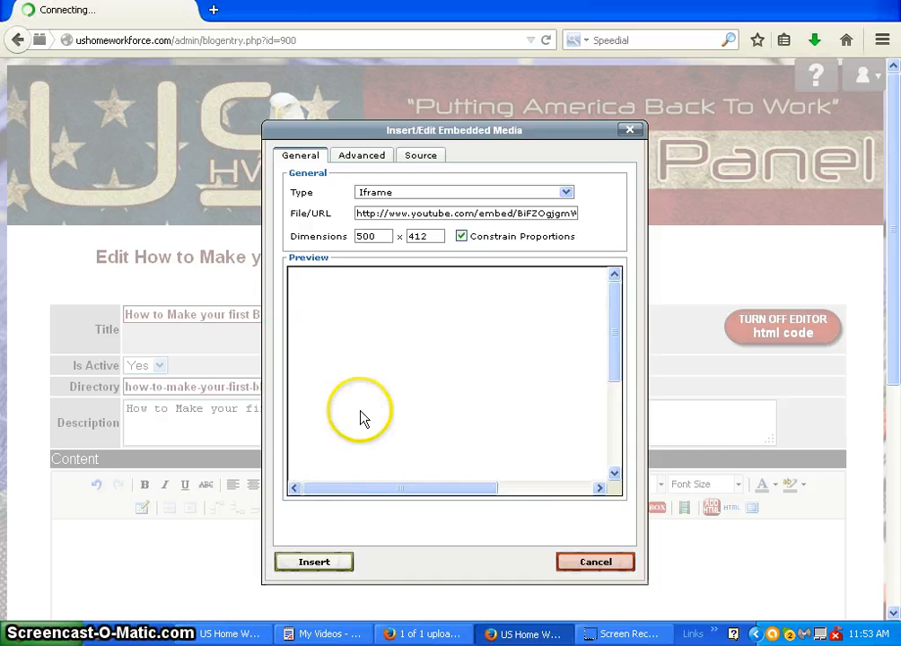
click(320, 568)
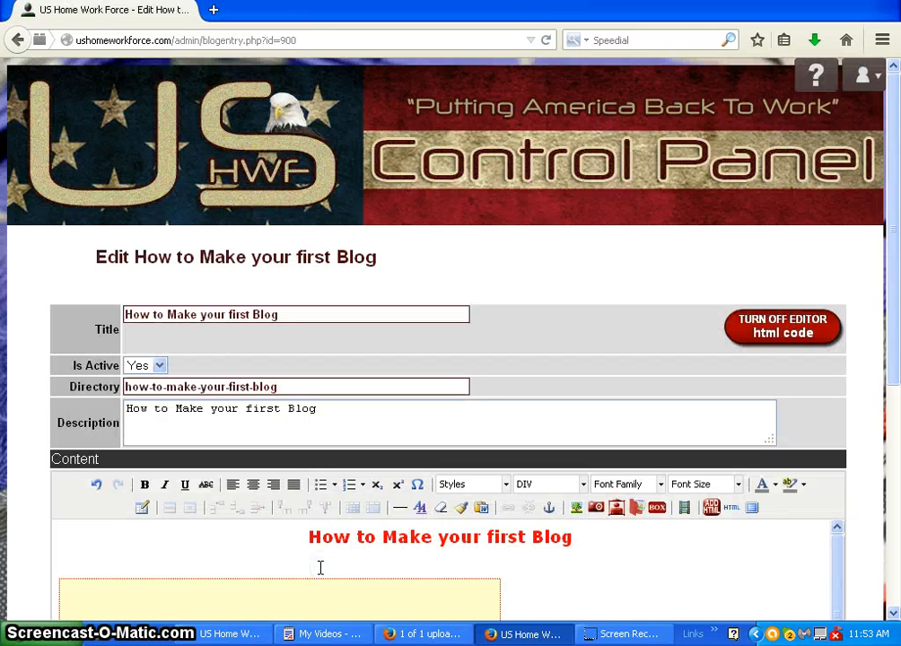
Save the changes to the "How to Make your first Blog" entry
click(316, 543)
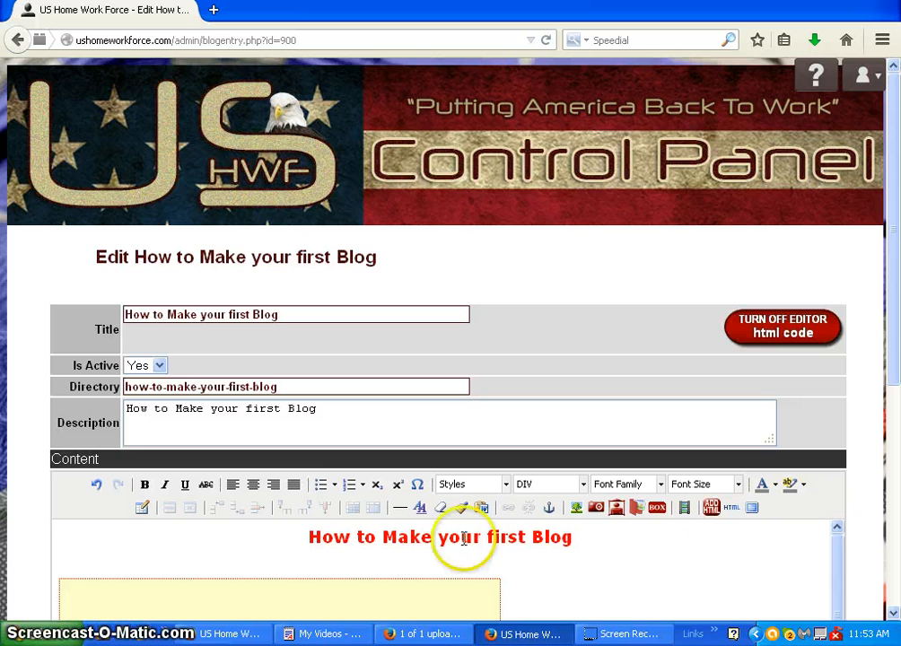
drag(897, 308, 888, 467)
click(191, 478)
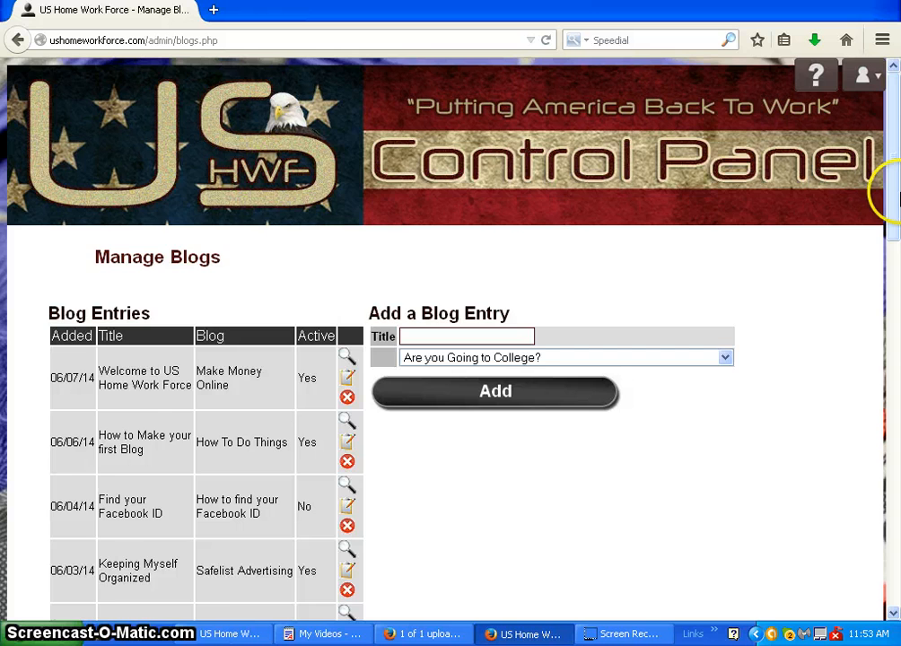
View the published "How to Make your first Blog" entry and check its embedded video with the play button
drag(891, 191, 889, 251)
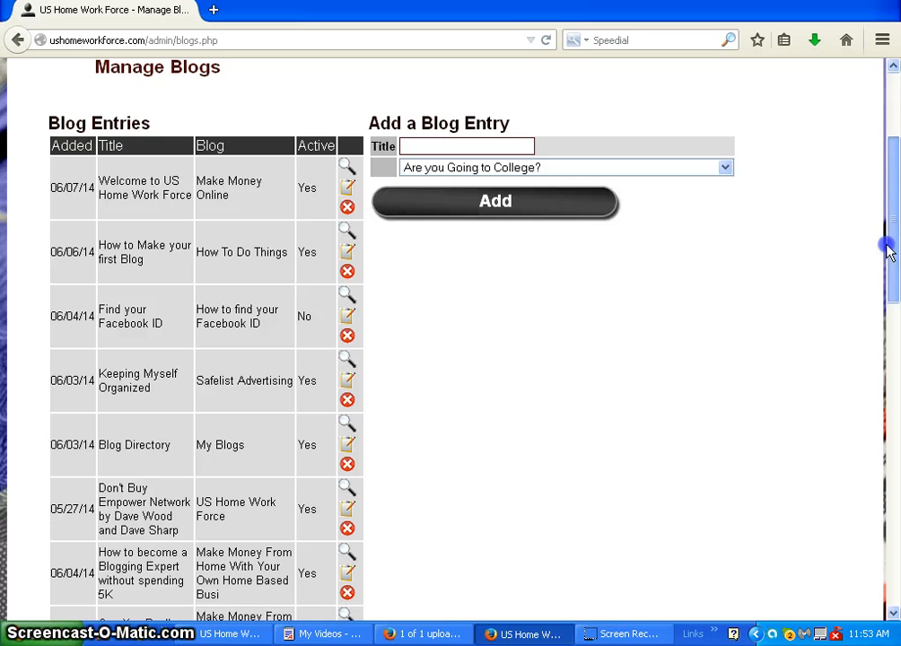
click(346, 233)
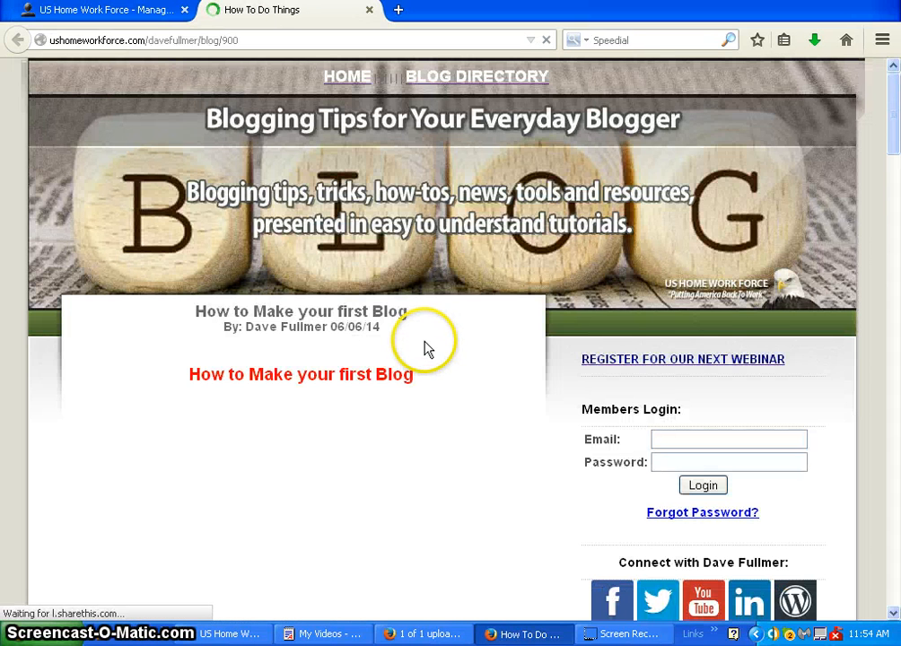
drag(895, 141, 878, 189)
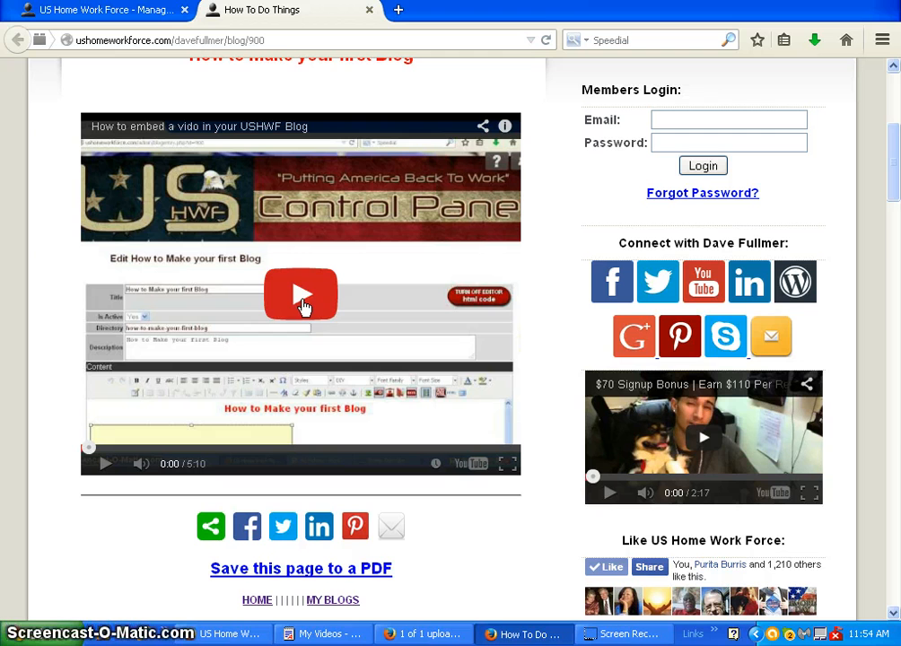
click(301, 301)
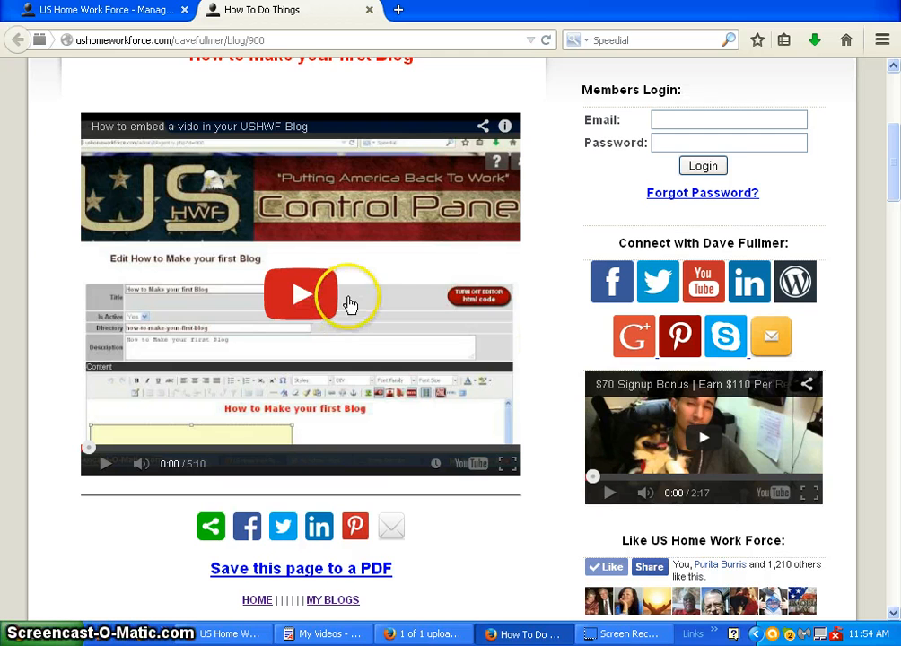
click(300, 311)
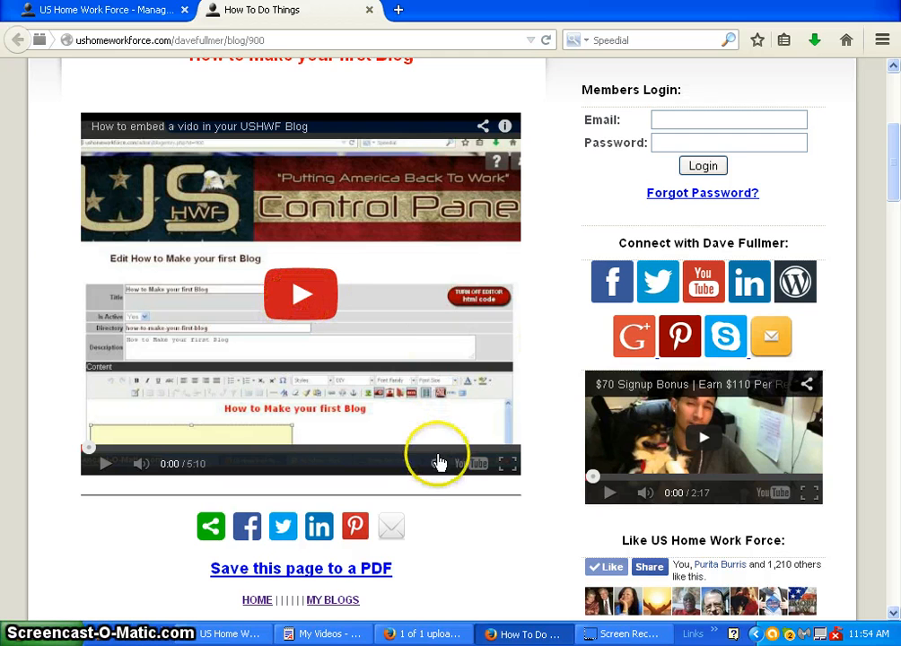